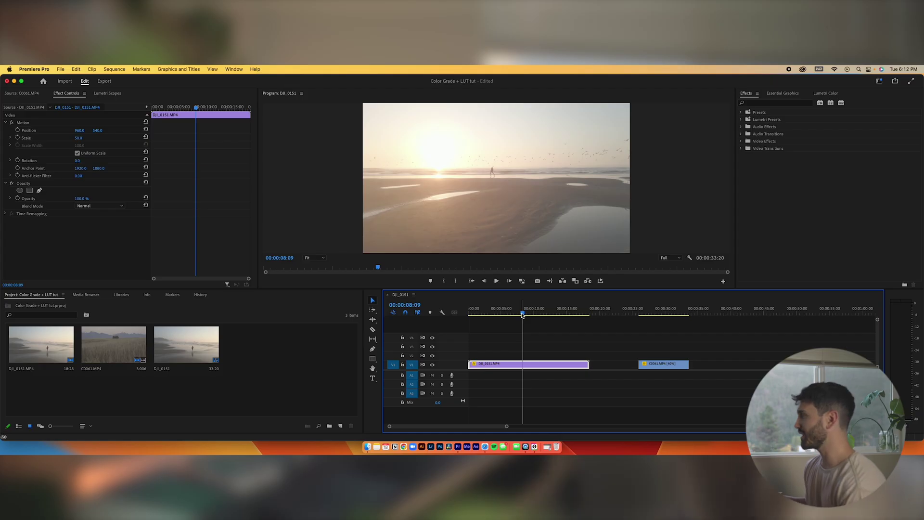
Scrub the beach clip to a later moment, then bring up the Project panel's New Item list
left_click_drag(525, 312, 538, 312)
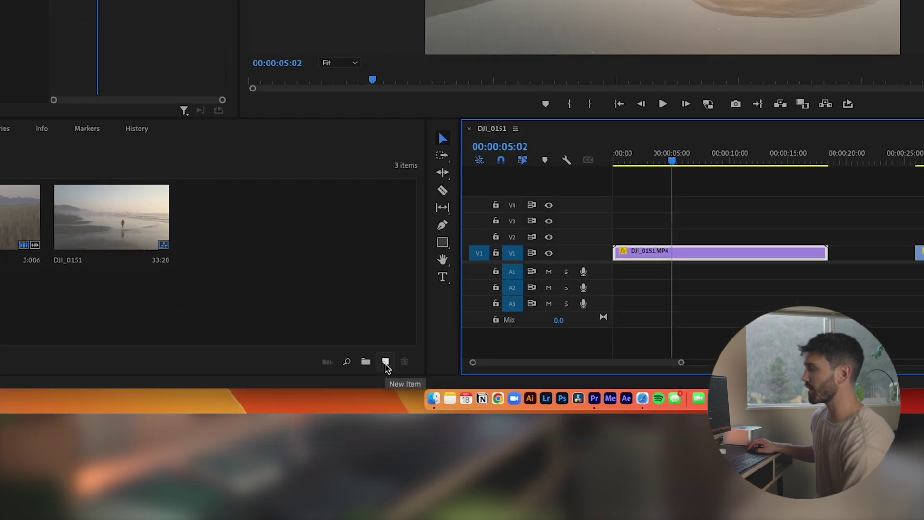
left_click(340, 426)
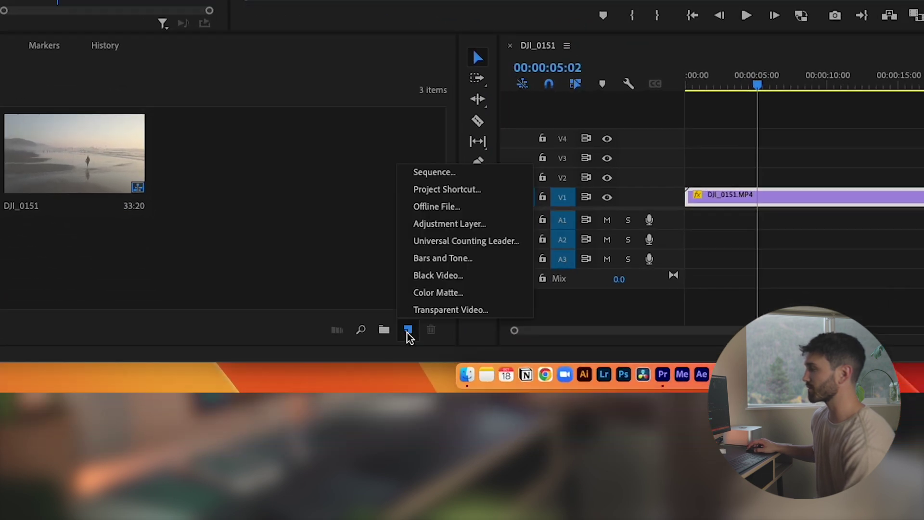
Create an adjustment layer on V2 trimmed to the clip, copy it to V3 and V4, and park at 00:00:04:15
left_click(455, 224)
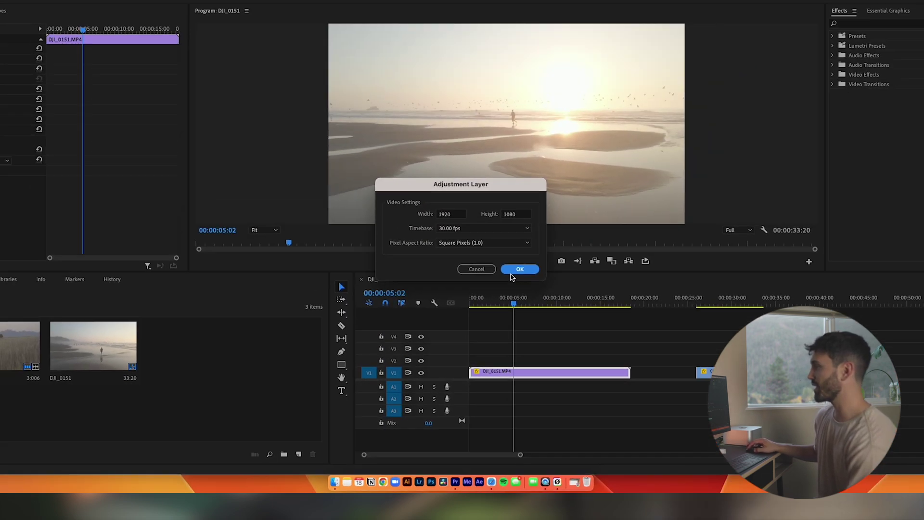
left_click(511, 273)
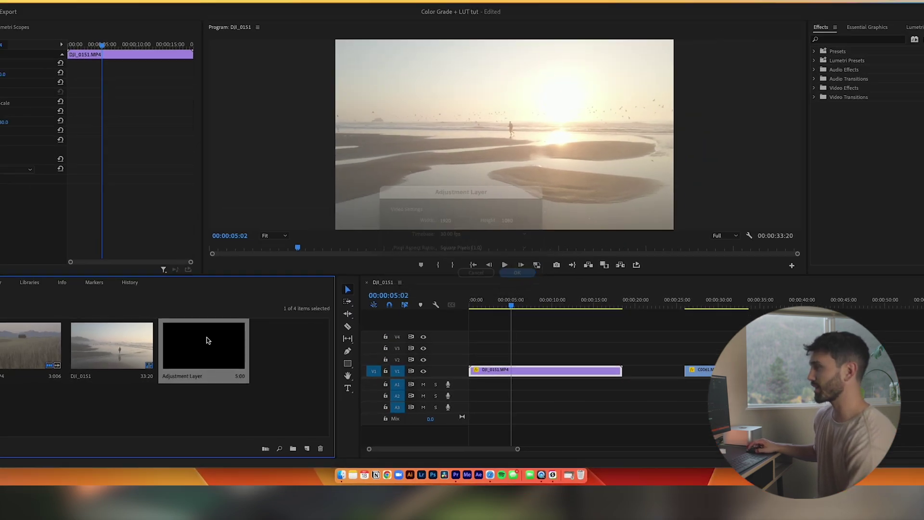
left_click_drag(189, 341, 562, 357)
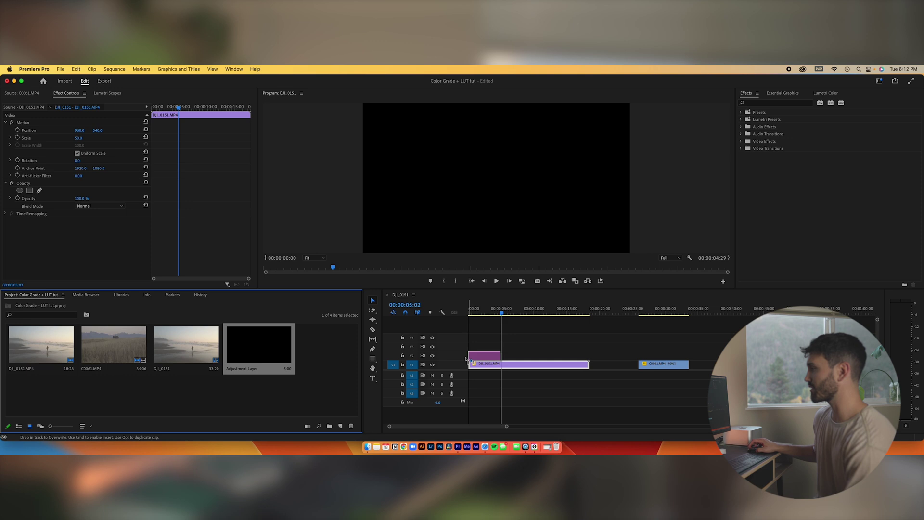
left_click_drag(469, 360, 588, 355)
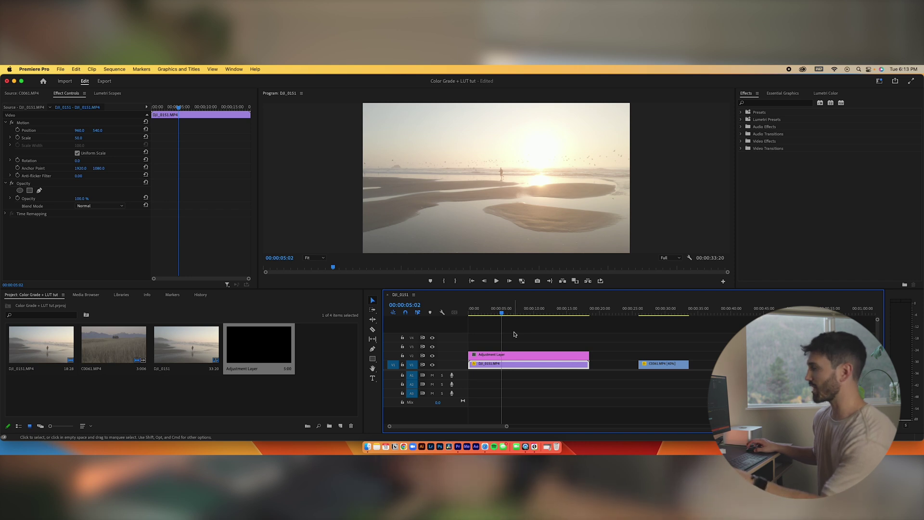
left_click_drag(535, 356, 514, 332)
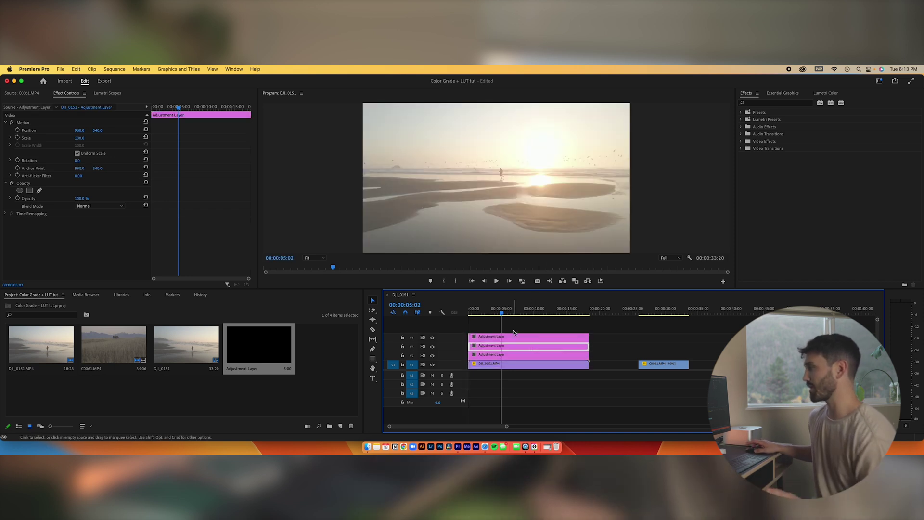
left_click(498, 311)
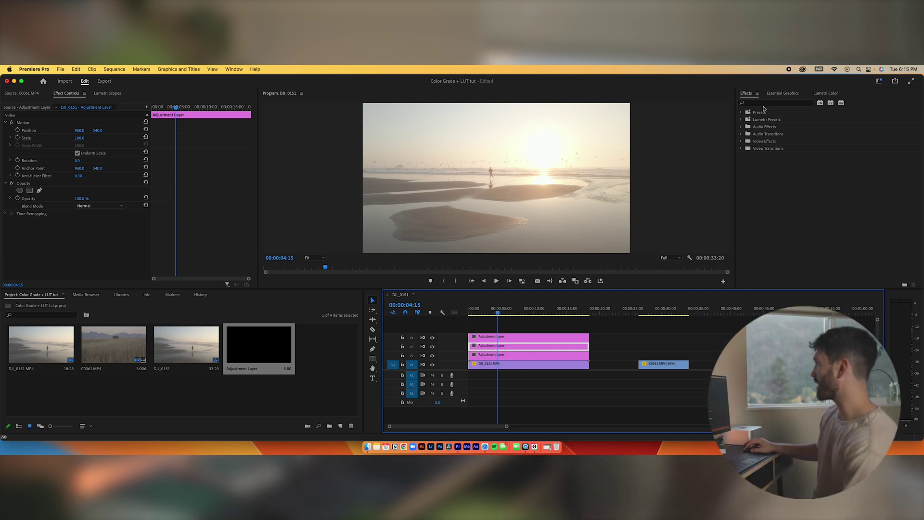
left_click(827, 93)
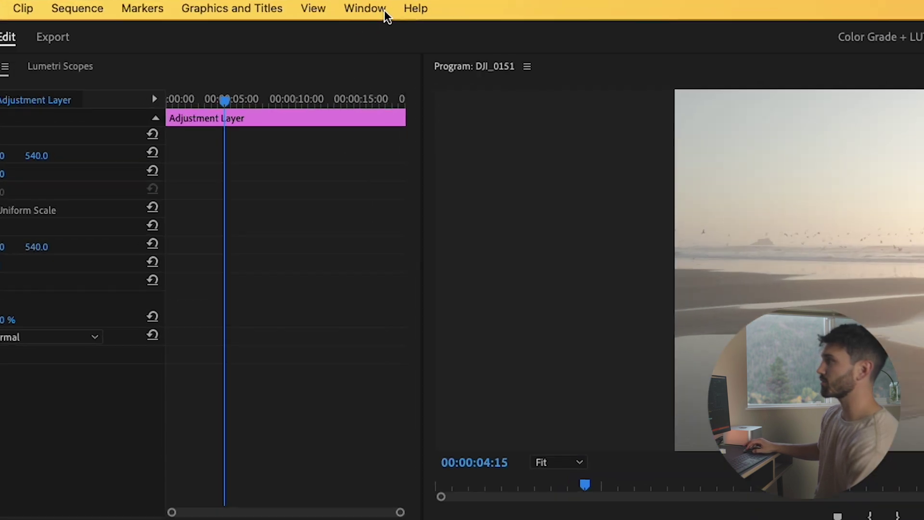
Show the Lumetri Color panel and browse the disk for an Input LUT file
left_click(381, 8)
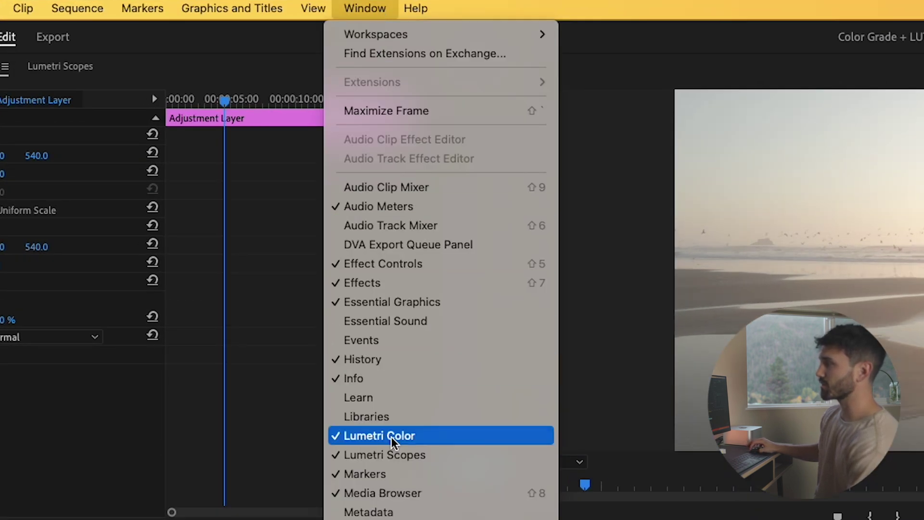
left_click(344, 441)
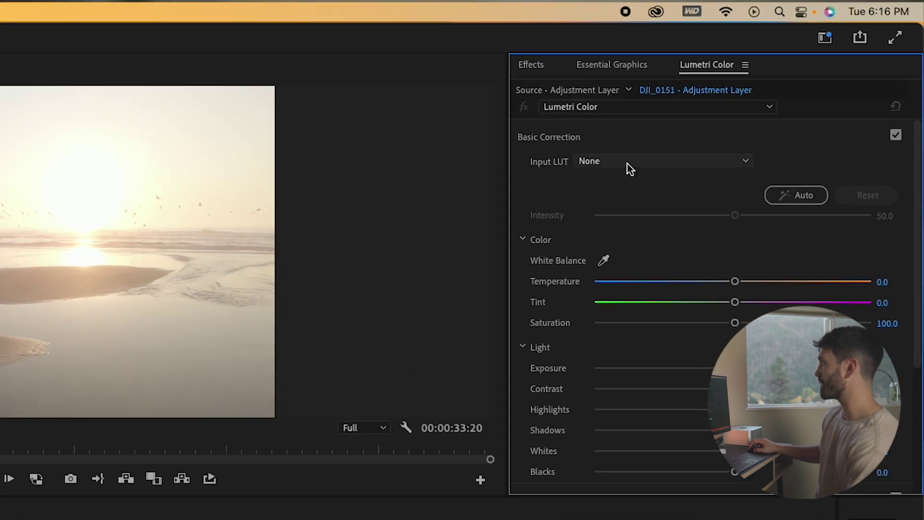
left_click(808, 140)
left_click(607, 212)
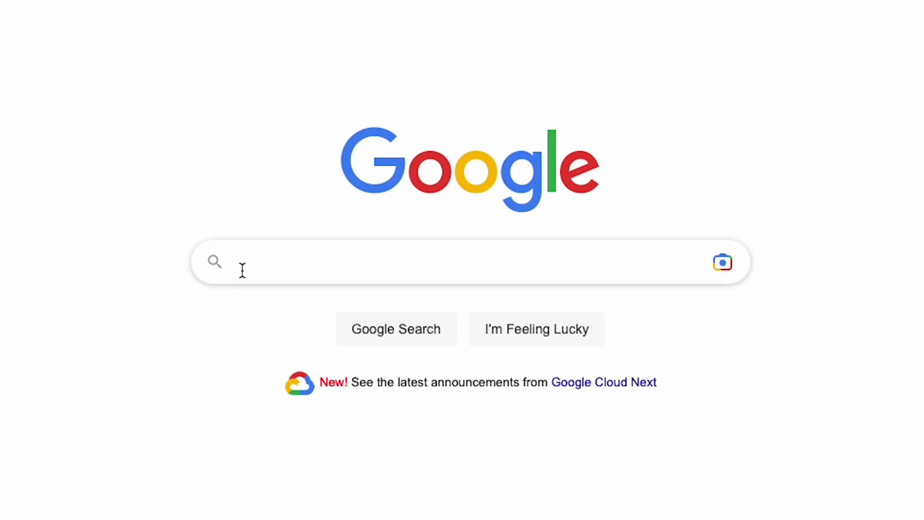
type("give me the luts")
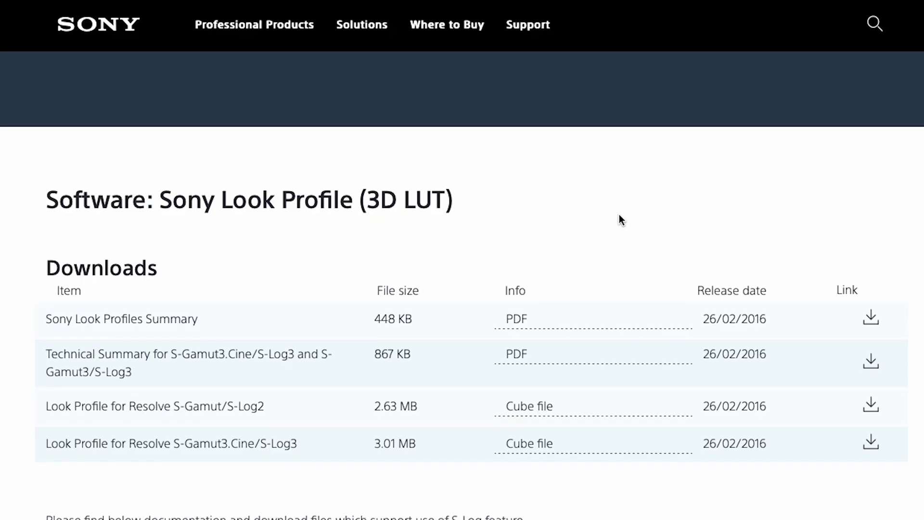
scroll(619, 218, "down", 5)
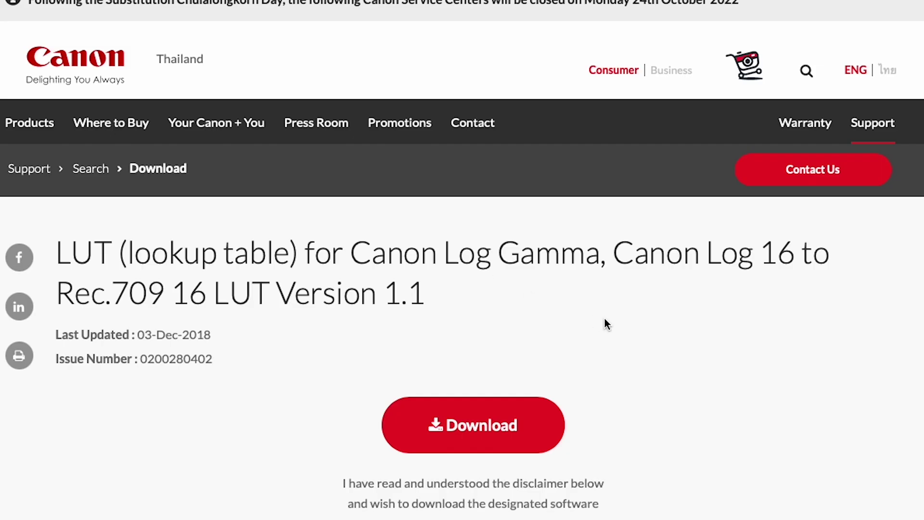
scroll(604, 324, "down", 4)
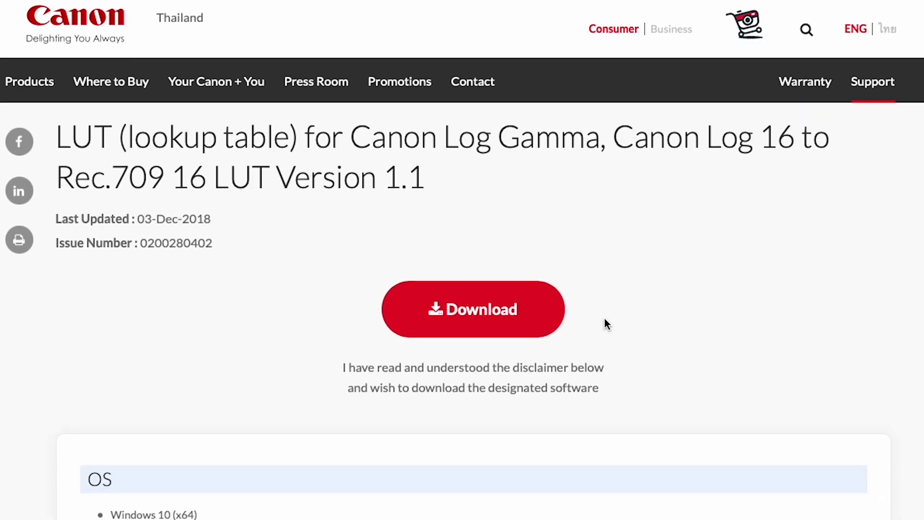
scroll(613, 331, "down", 1)
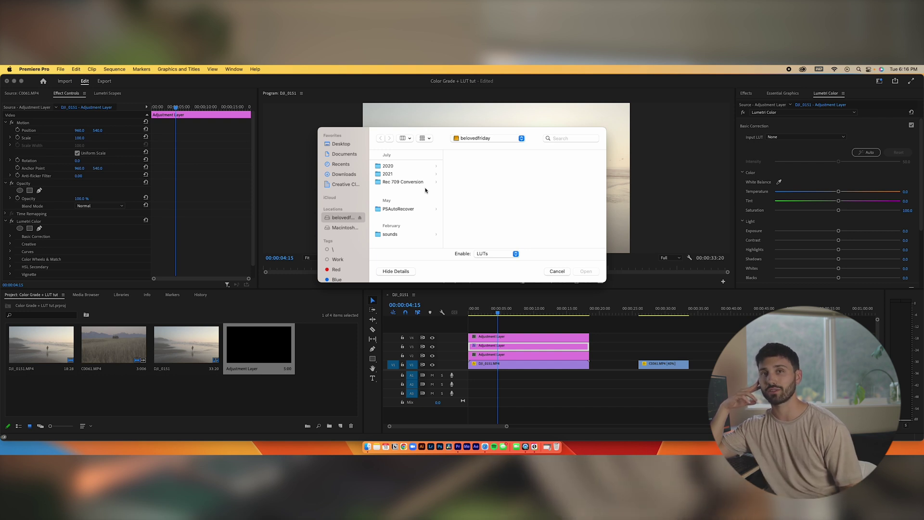
Load 3_SGamut3CineSLog3_To_SLog2-709.cube from Rec 709 Conversion > SonyLookProfiles as the input LUT
left_click(411, 182)
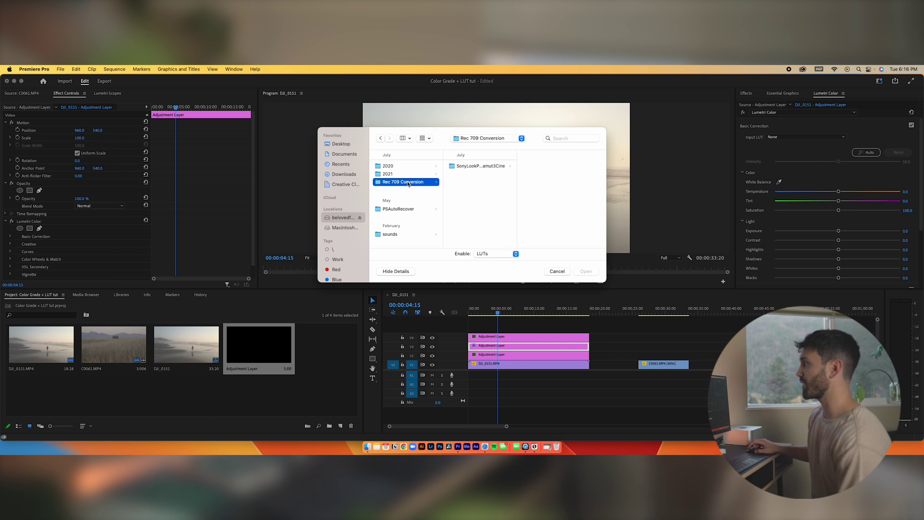
left_click(479, 167)
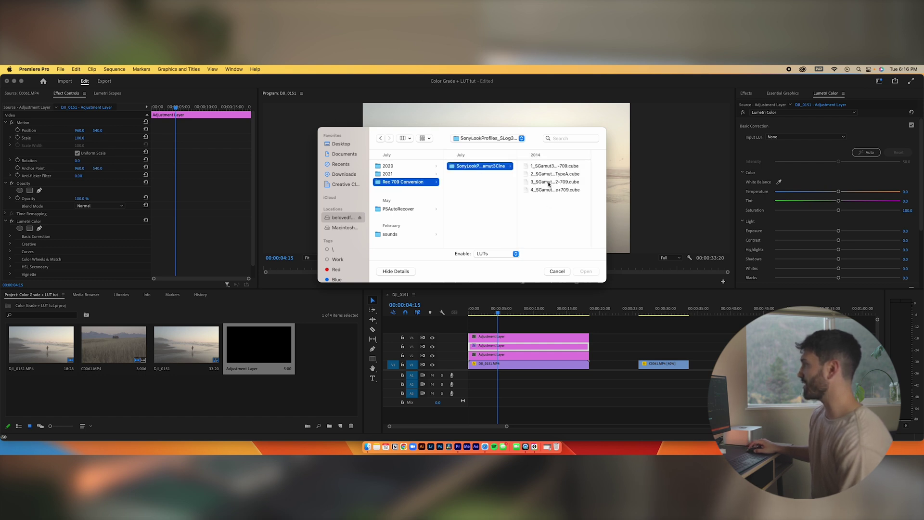
left_click(549, 181)
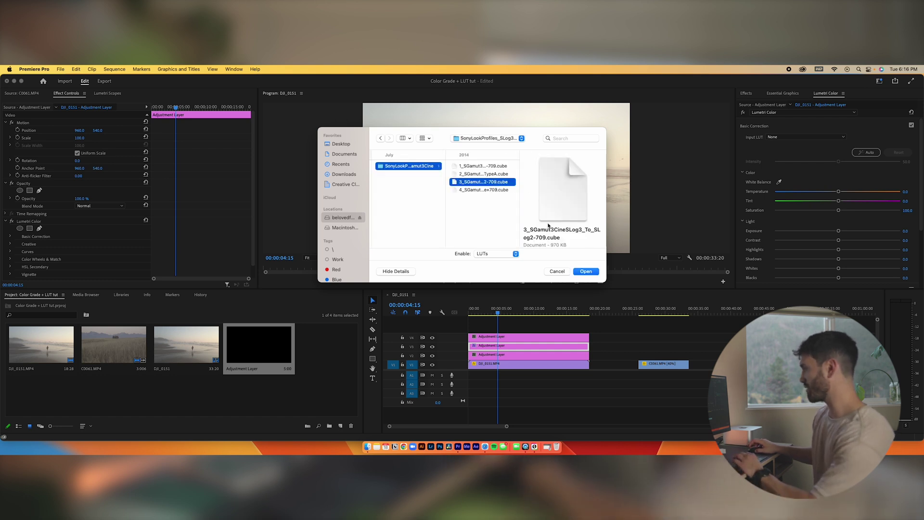
key("Return")
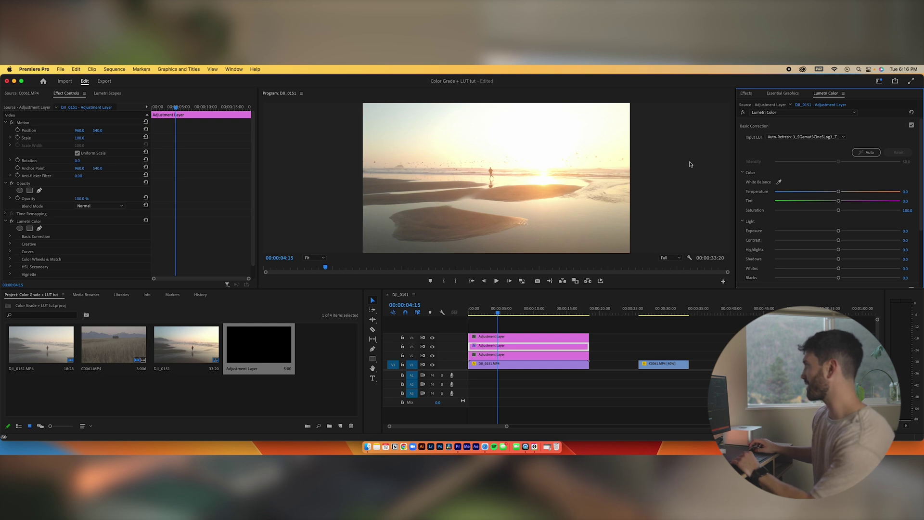
Compare the first and fourth Sony SGamut3 LUTs as the input LUT
left_click(803, 137)
left_click(787, 160)
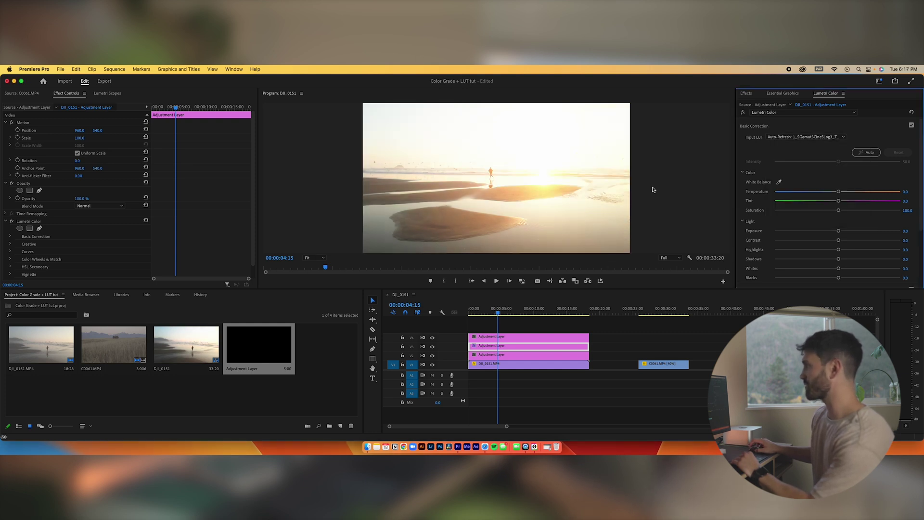
left_click(815, 139)
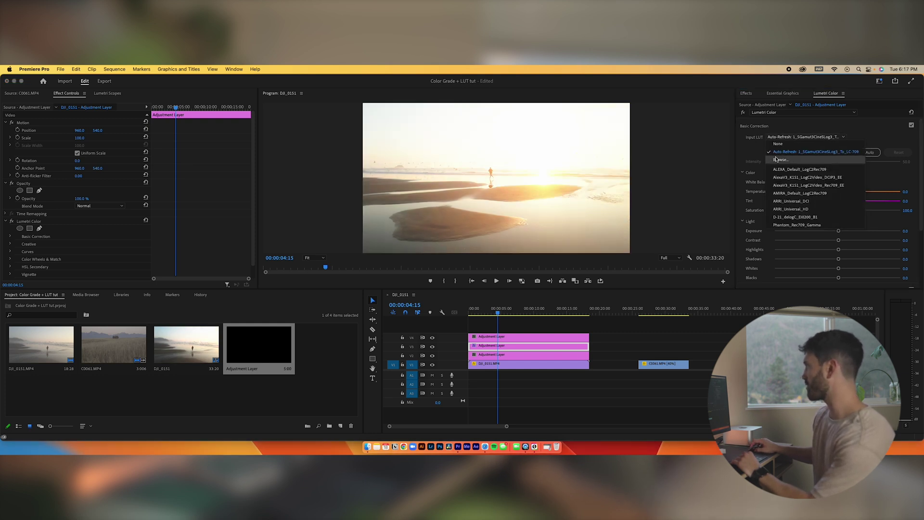
left_click(792, 161)
left_click(402, 190)
key("Return")
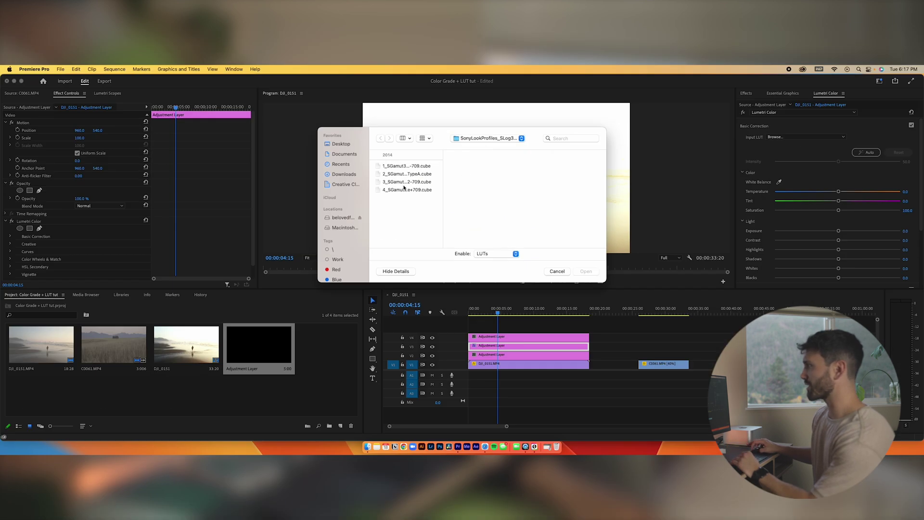
Reload the 3_SGamut3CineSLog3_To_SLog2-709 LUT and select the V2 adjustment layer
left_click(405, 182)
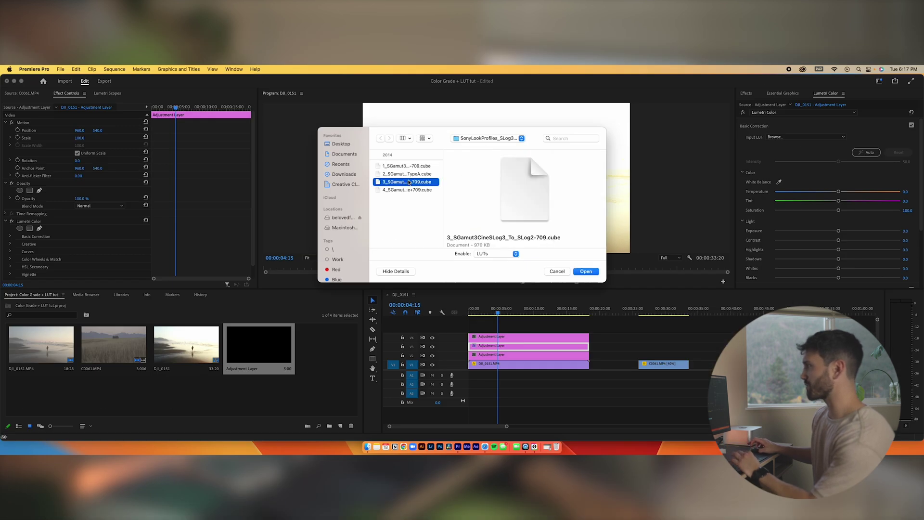
key("Return")
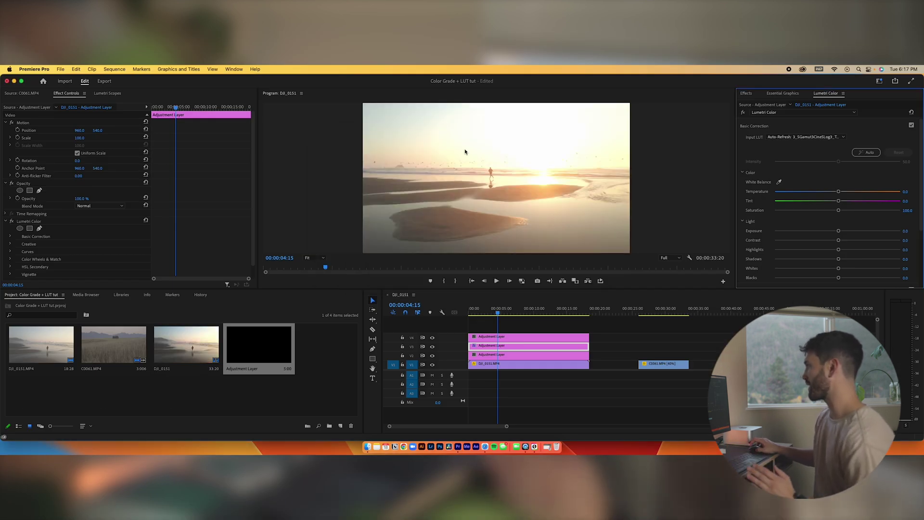
left_click(502, 357)
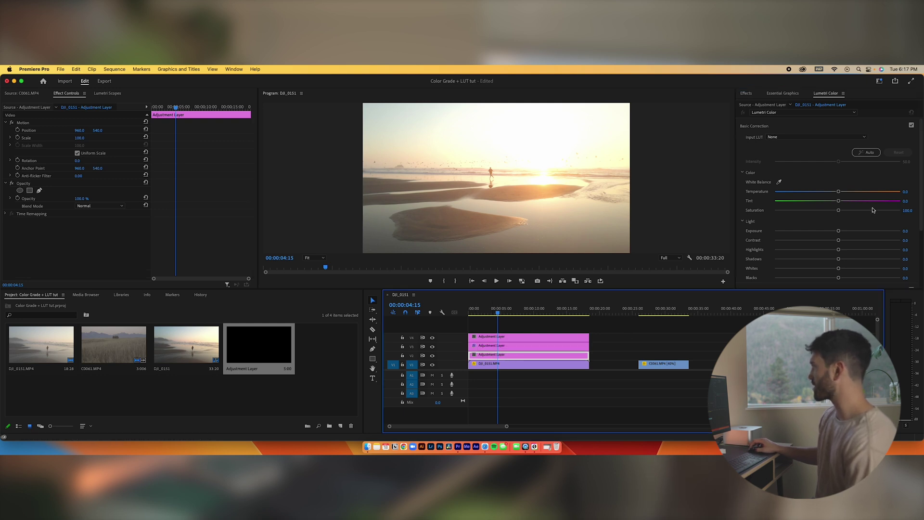
Set Lumetri exposure 0.2, shadows -24.9, whites -4.9 and highlights 3.2 on the adjustment layer
left_click_drag(839, 233, 841, 234)
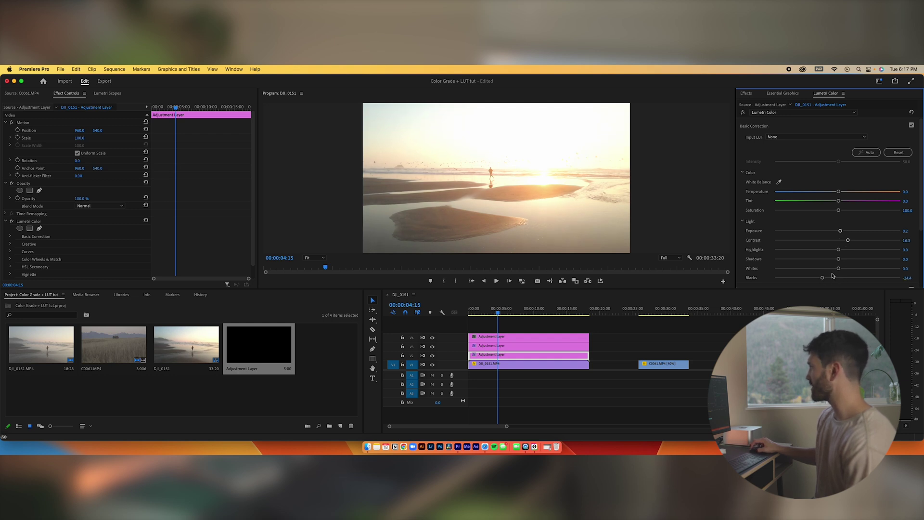
left_click_drag(838, 270, 834, 269)
left_click_drag(838, 259, 823, 259)
left_click_drag(839, 250, 840, 250)
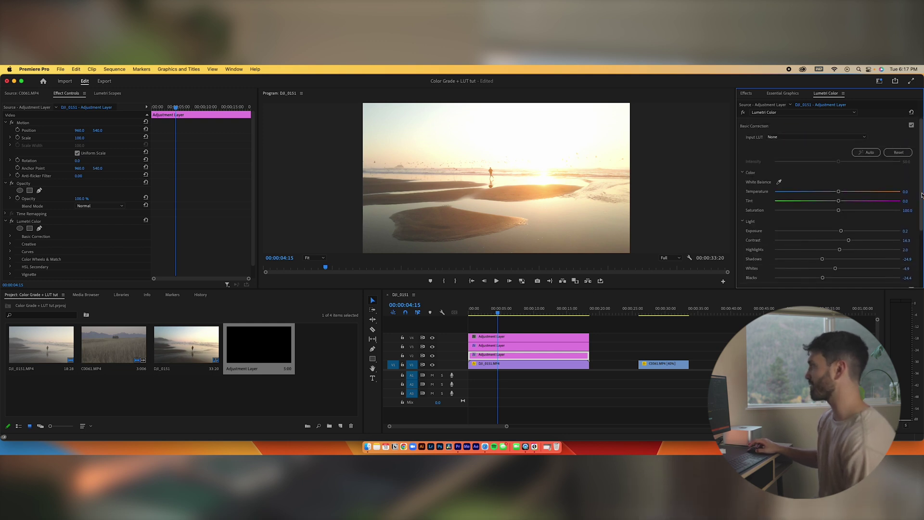
scroll(834, 240, "down", 3)
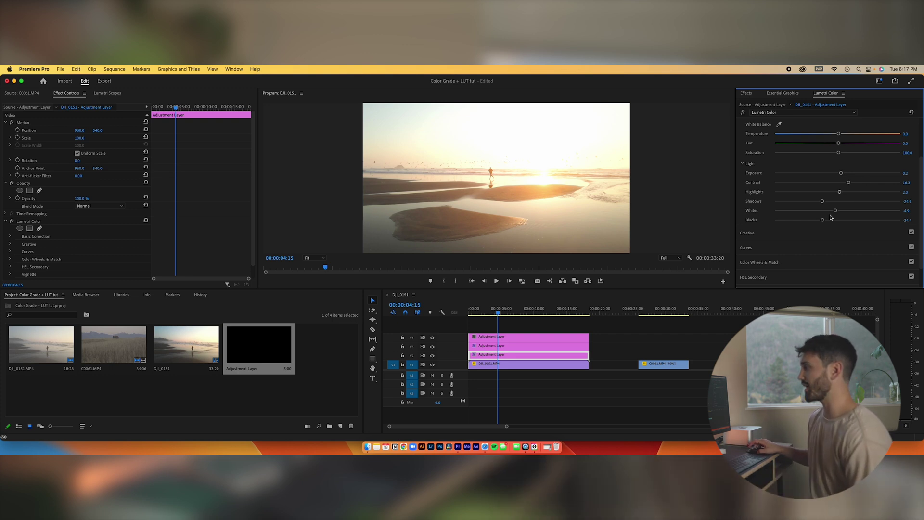
left_click(490, 337)
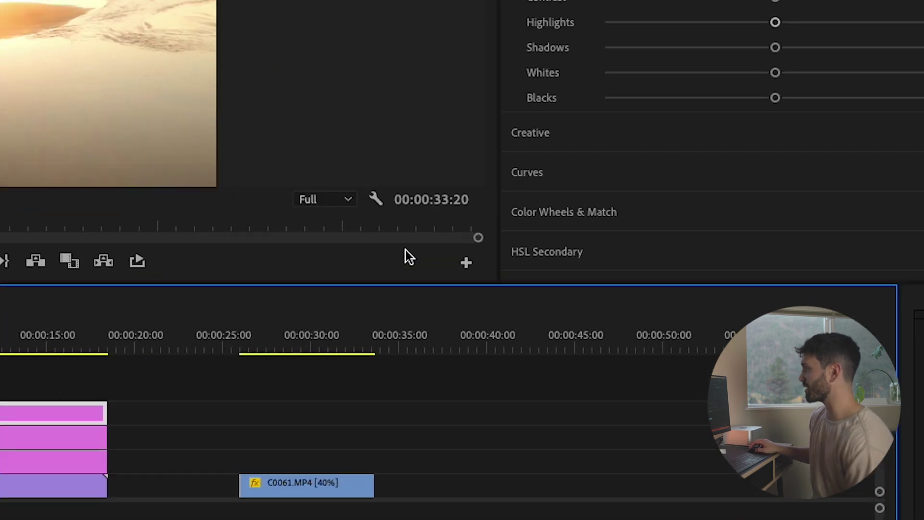
Try adding Gang Source and Program to the Program monitor controls in Button Editor, then cancel
left_click(465, 265)
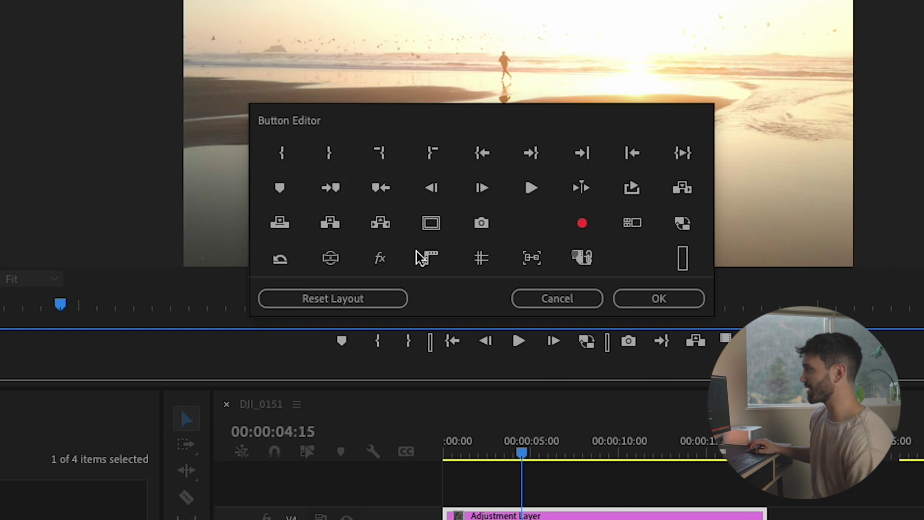
left_click_drag(565, 253, 845, 350)
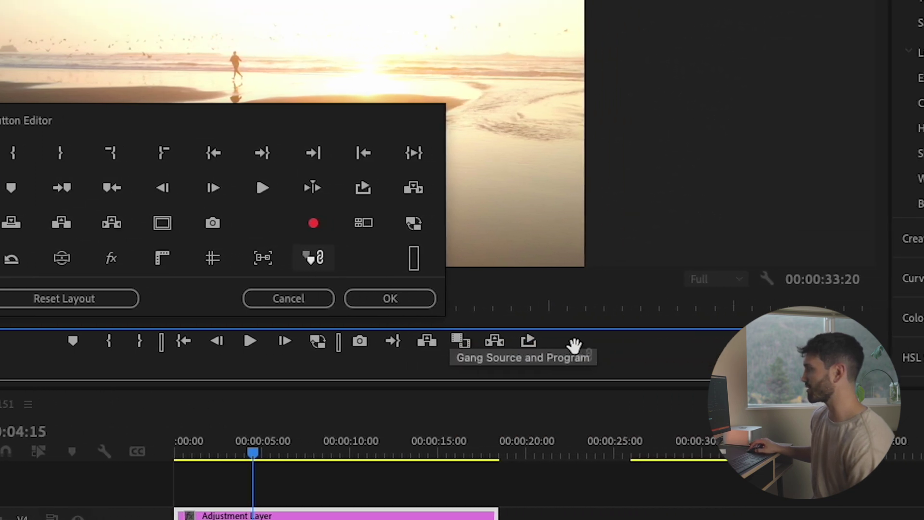
mouse_move(568, 344)
left_mouse_down()
mouse_move(567, 332)
mouse_move(586, 347)
left_mouse_up()
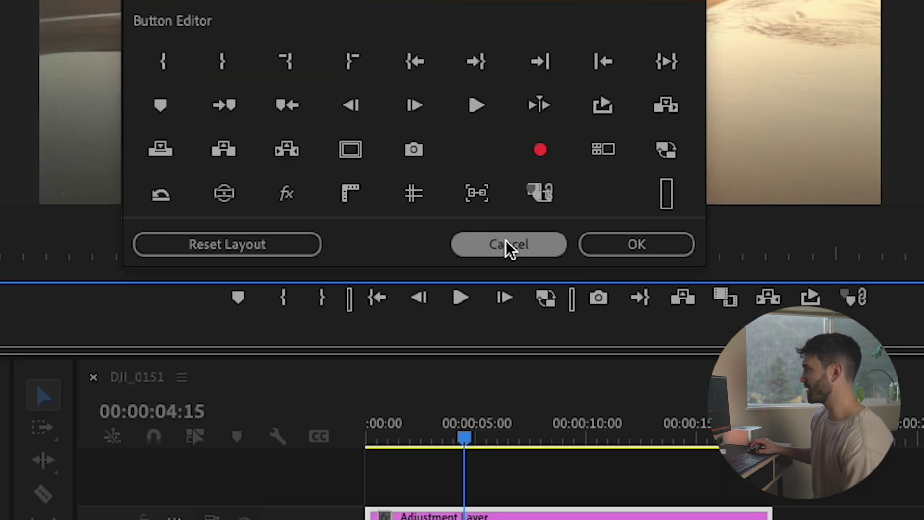
left_click(518, 256)
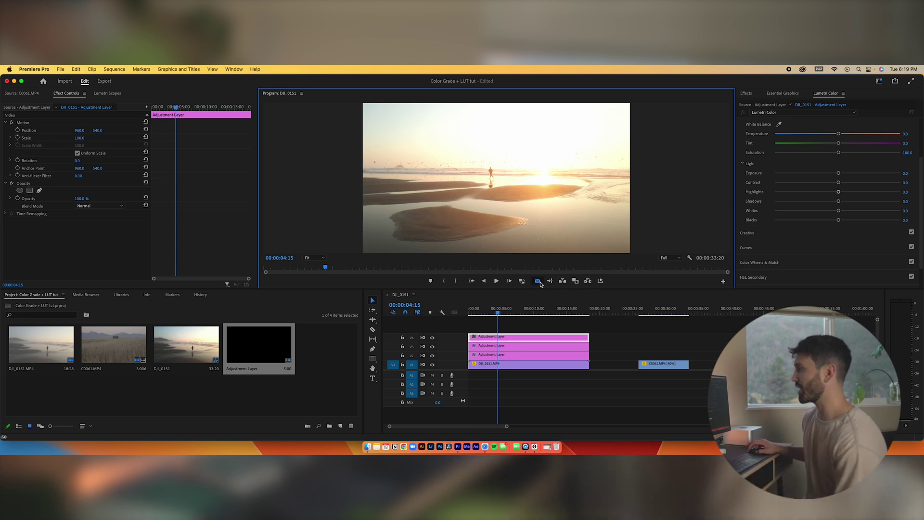
Export the current frame as a JPEG still to 2022/October/18 Color Grade Tut/Adobe
left_click(539, 281)
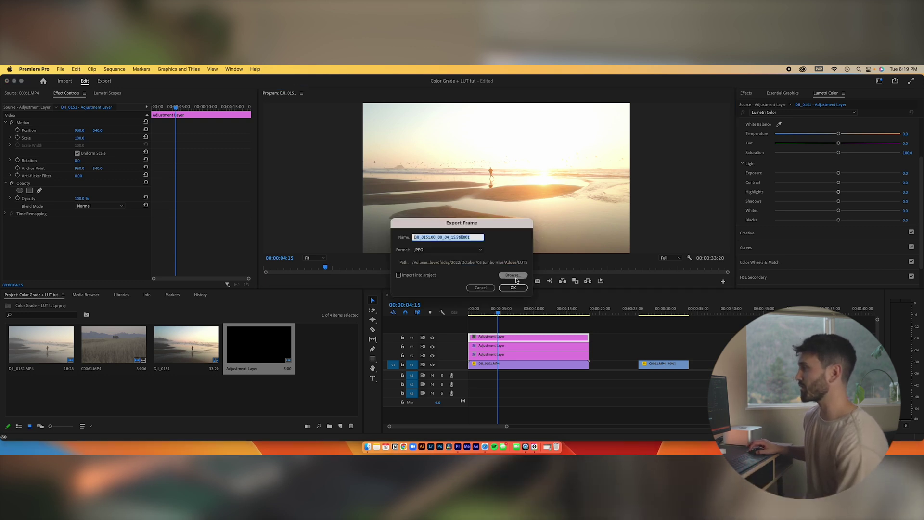
left_click(514, 275)
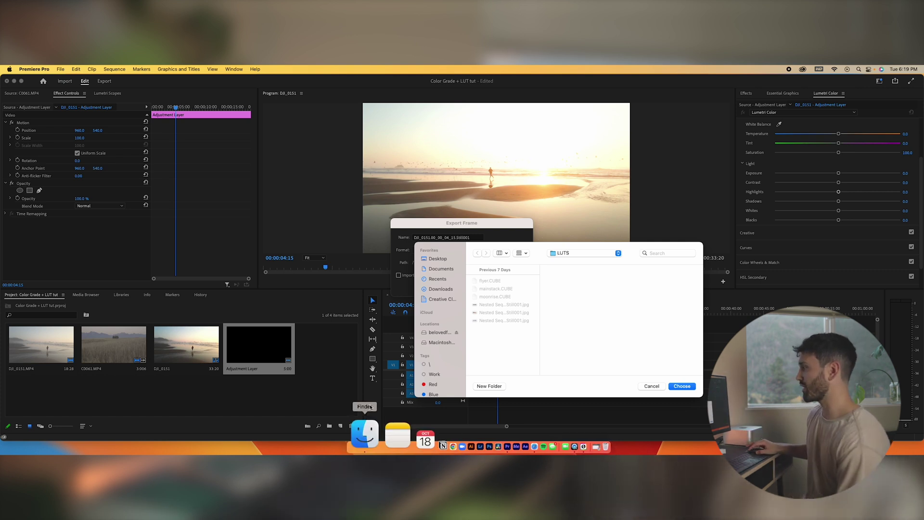
left_click(452, 333)
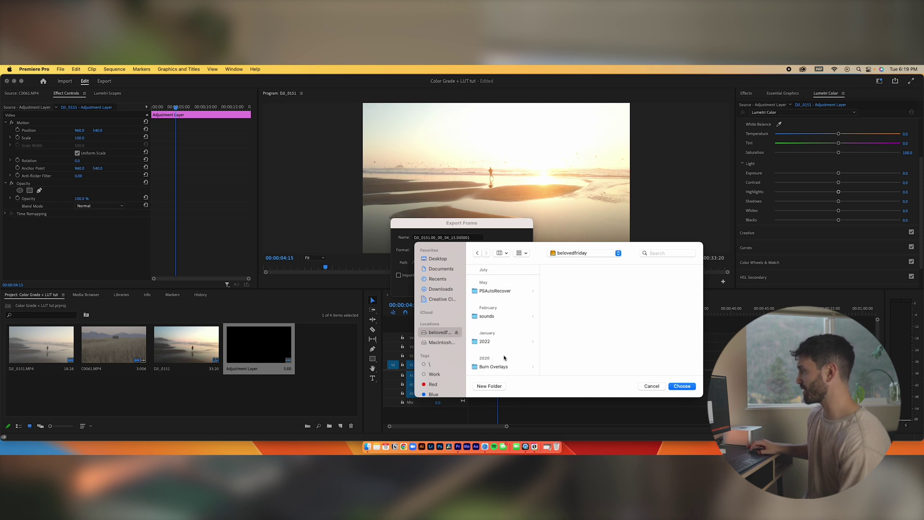
left_click(575, 289)
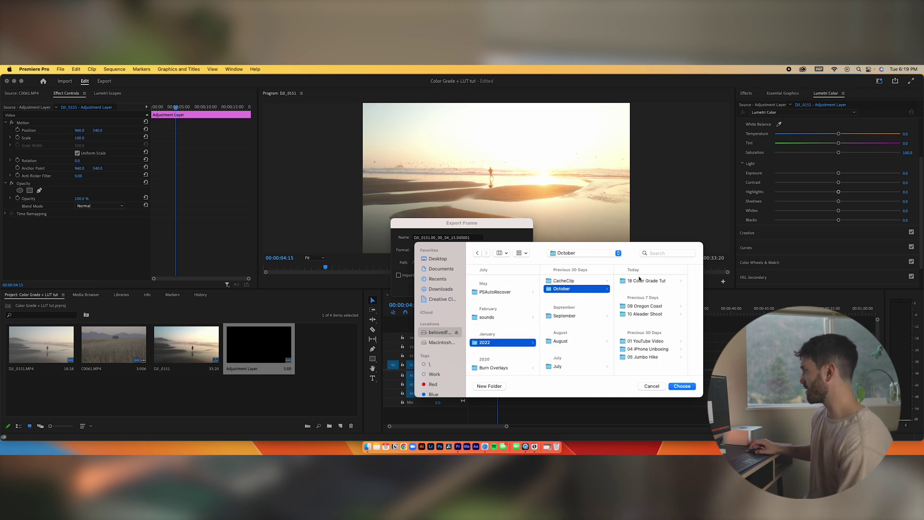
left_click(647, 282)
left_click(647, 280)
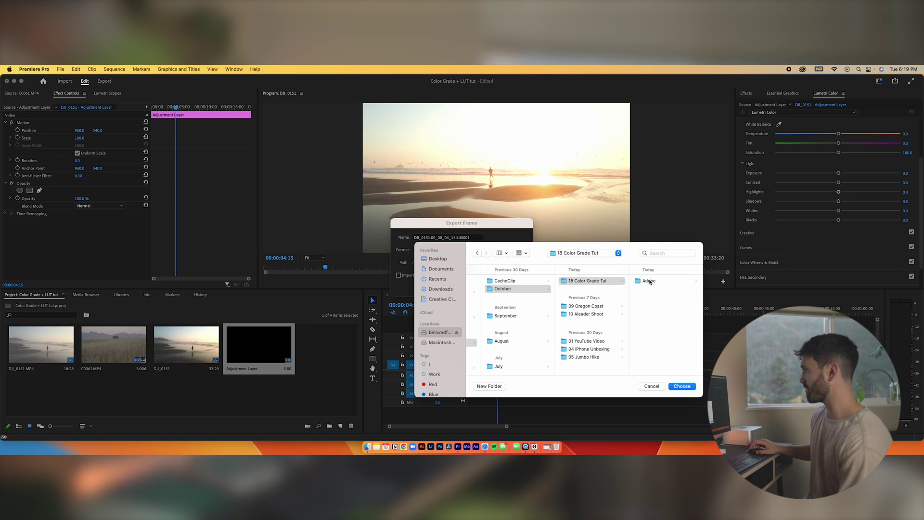
left_click(682, 387)
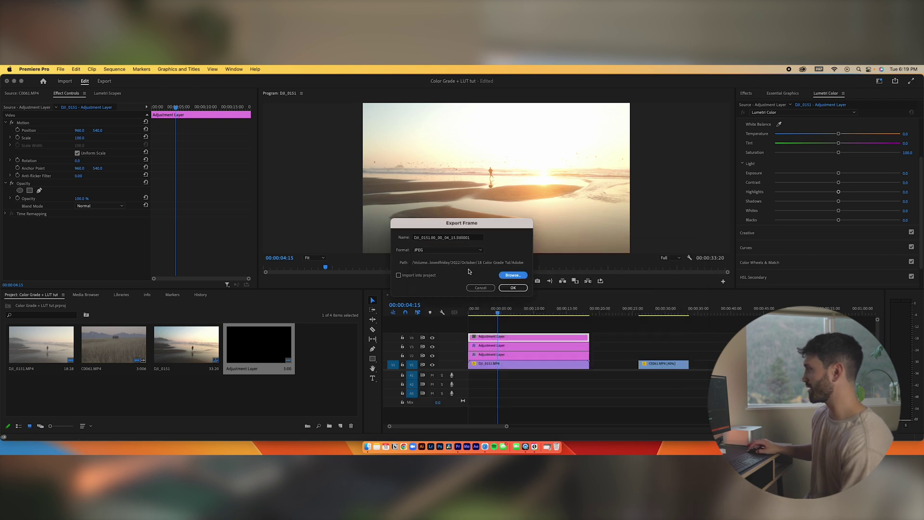
left_click(513, 288)
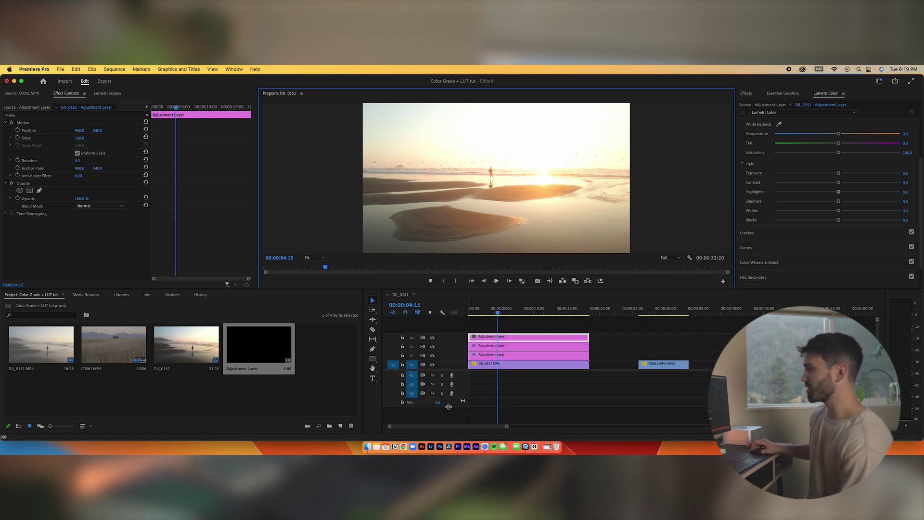
key("super+Tab")
Open DJI_0151.00_00_04_15.Still001.jpg from October/18 Color Grade Tut/Adobe in Photoshop 2022
left_click(594, 271)
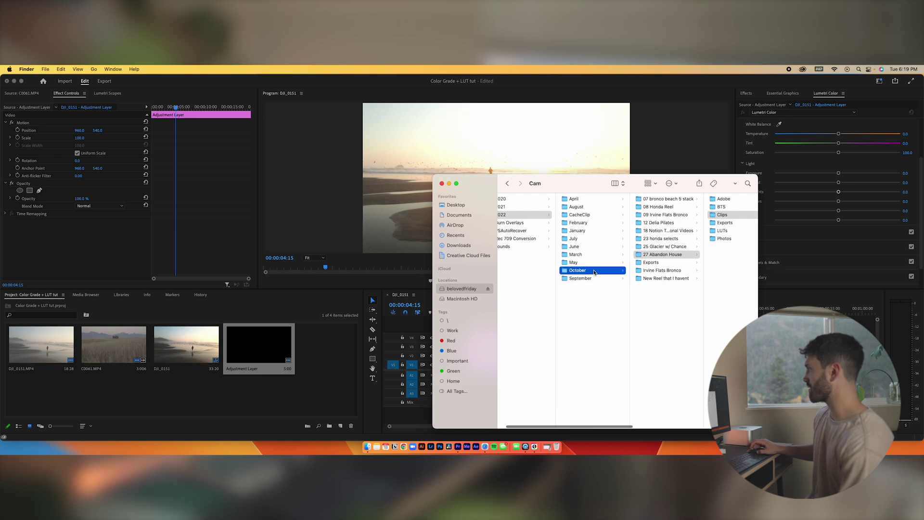
left_click(668, 239)
left_click(708, 200)
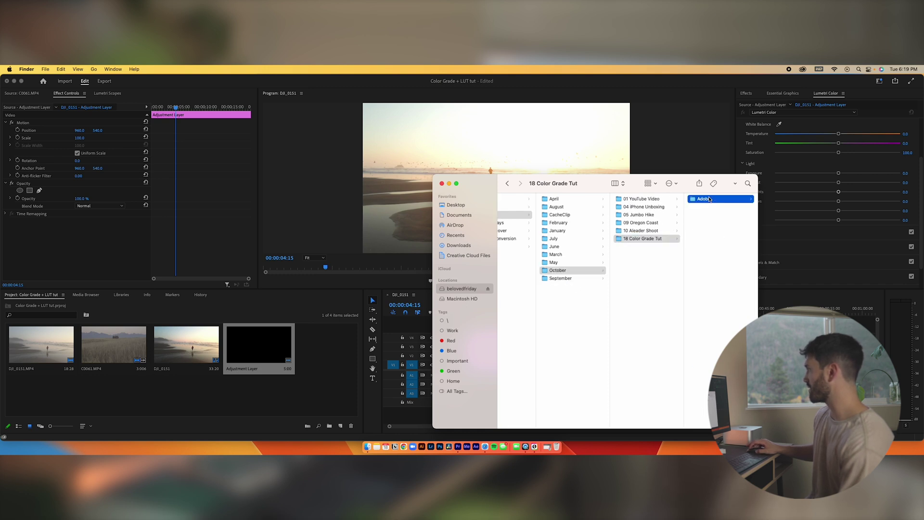
left_click(713, 216)
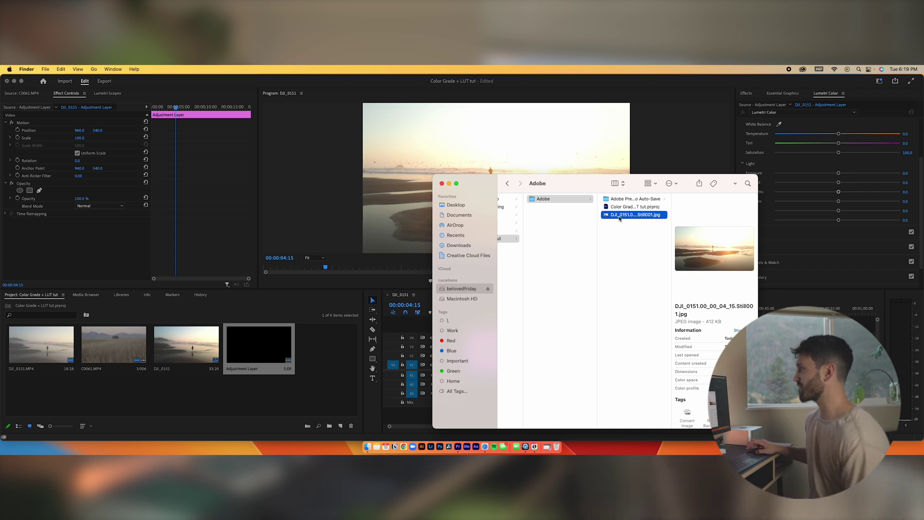
right_click(621, 219)
mouse_move(637, 229)
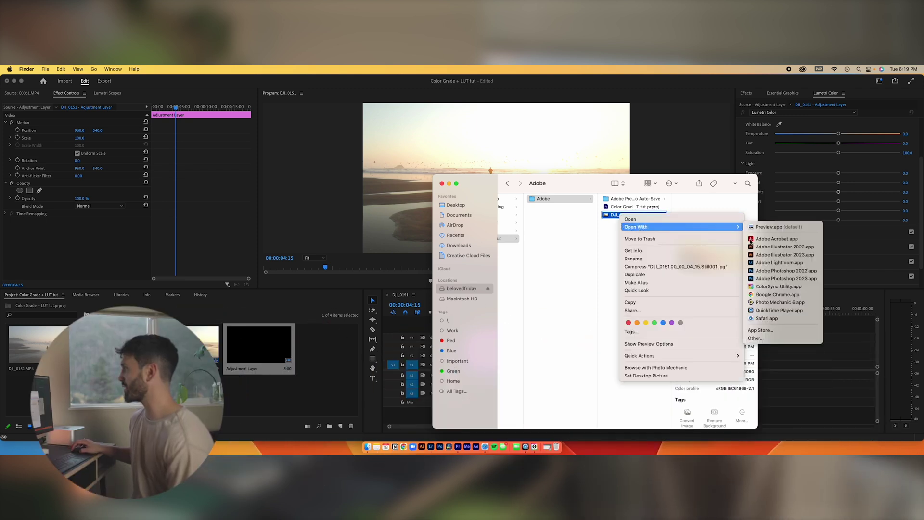
left_click(777, 272)
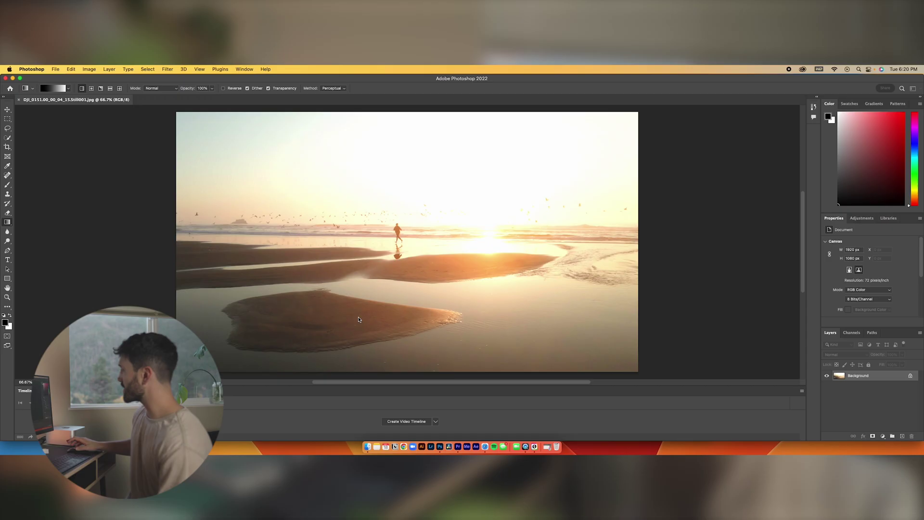
Add a Selective Color adjustment layer, set the Reds cyan to -57, then move to Cyans
left_click(861, 218)
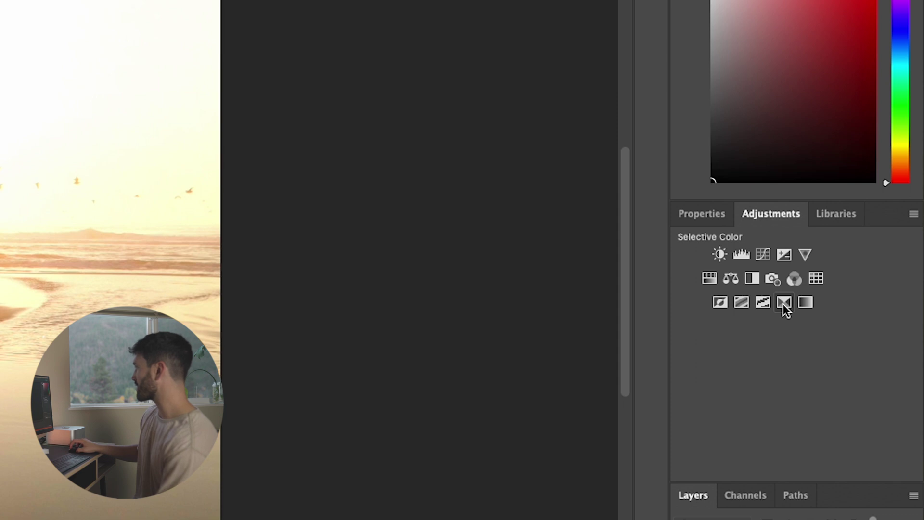
left_click(784, 303)
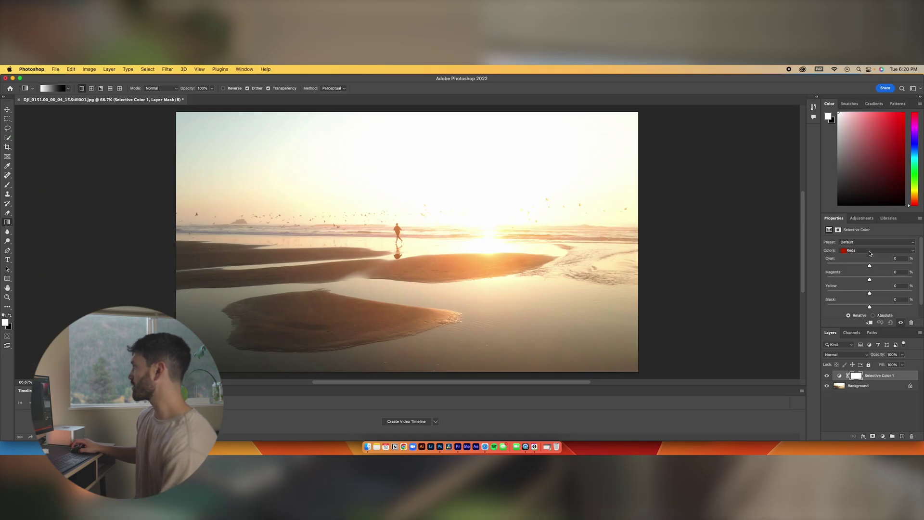
left_click(789, 300)
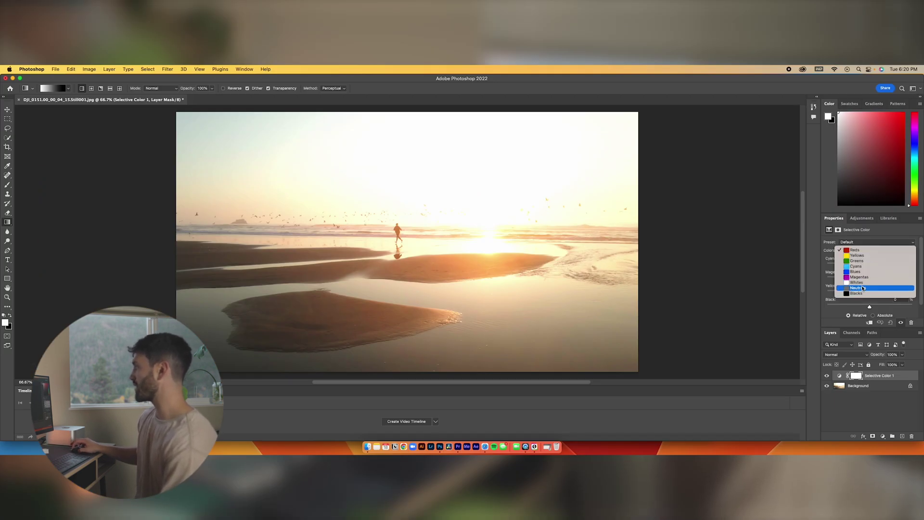
left_click(865, 249)
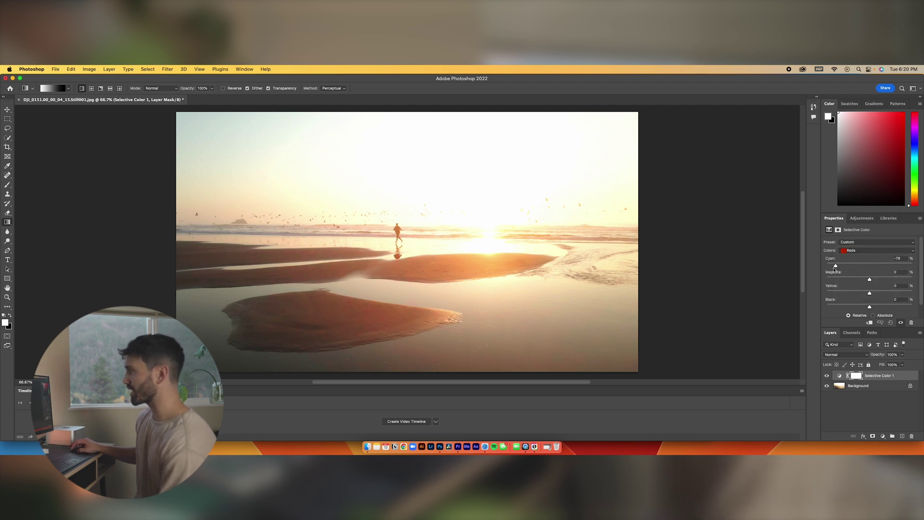
left_click_drag(836, 267, 845, 267)
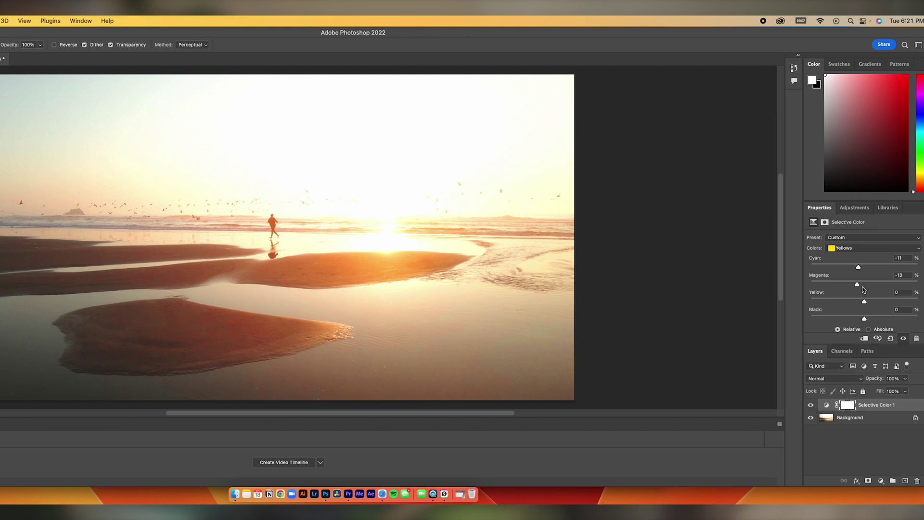
left_click(874, 248)
left_click(873, 269)
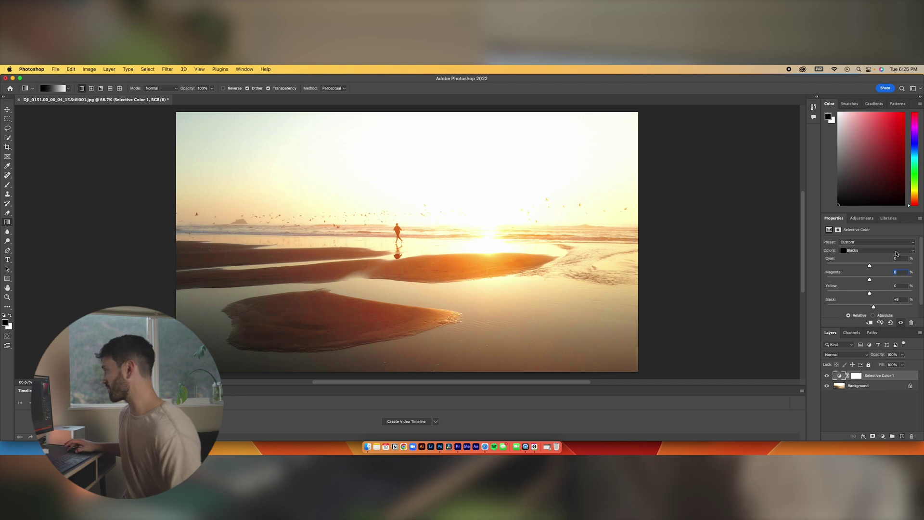
left_click(863, 219)
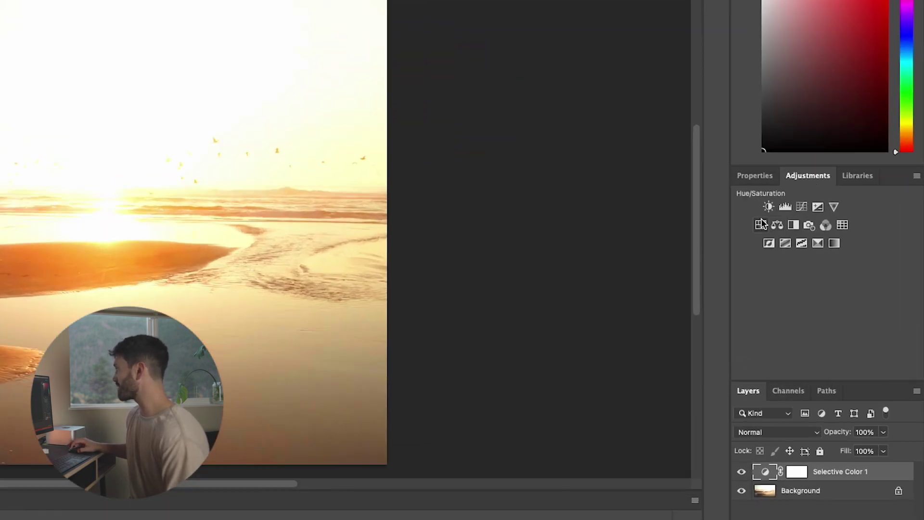
Add a Hue/Saturation adjustment layer and nudge the Master hue to -3
left_click(759, 225)
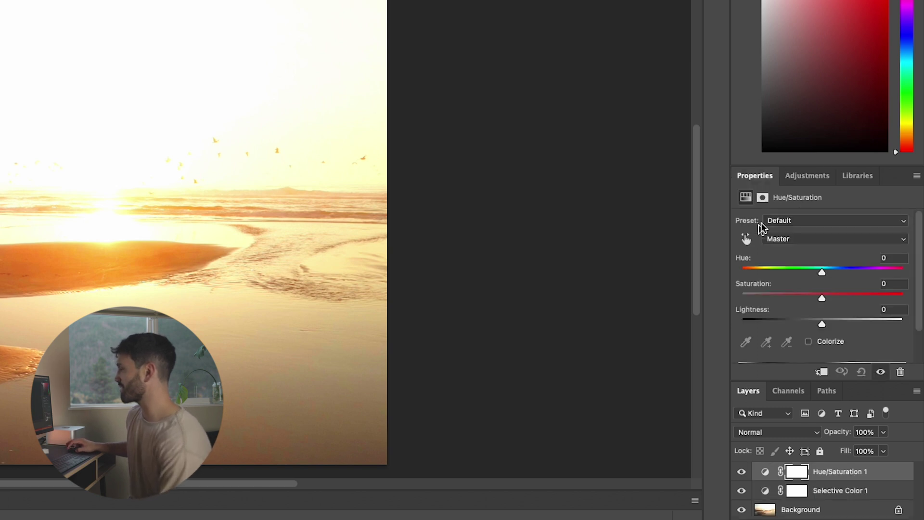
left_click(809, 237)
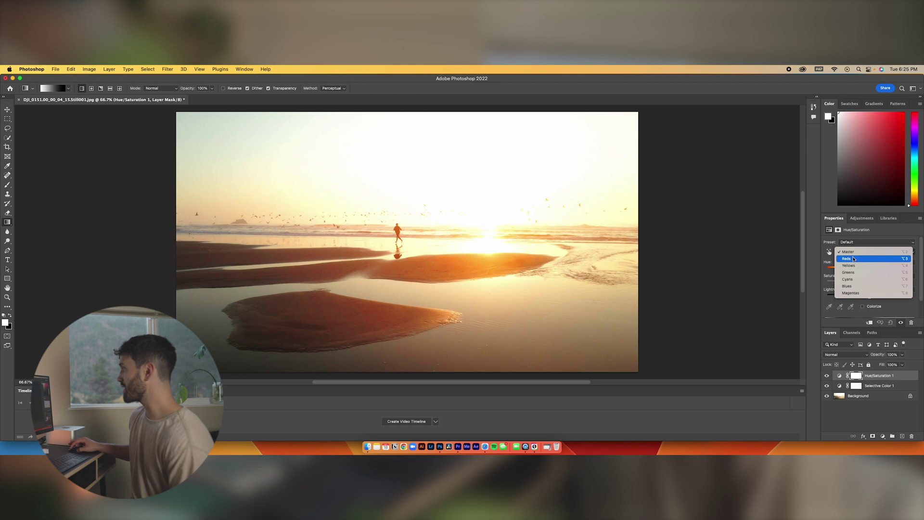
left_click(831, 256)
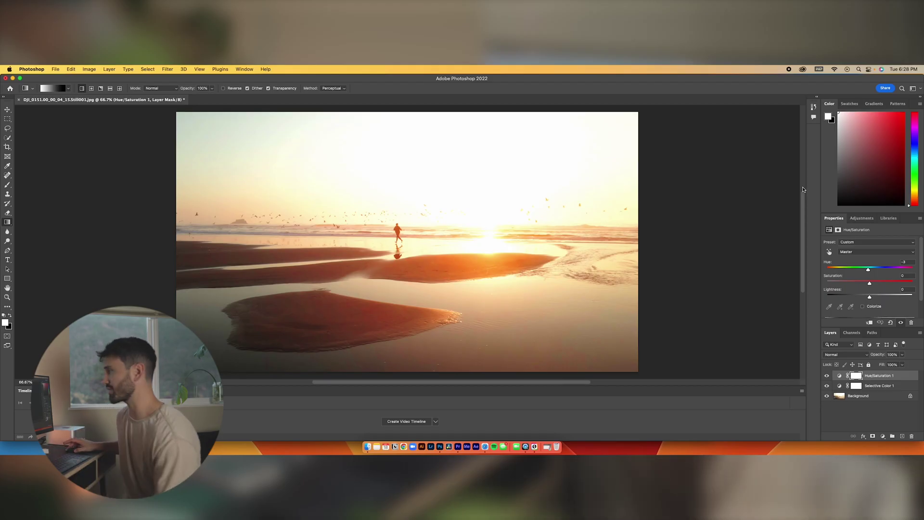
left_click(861, 219)
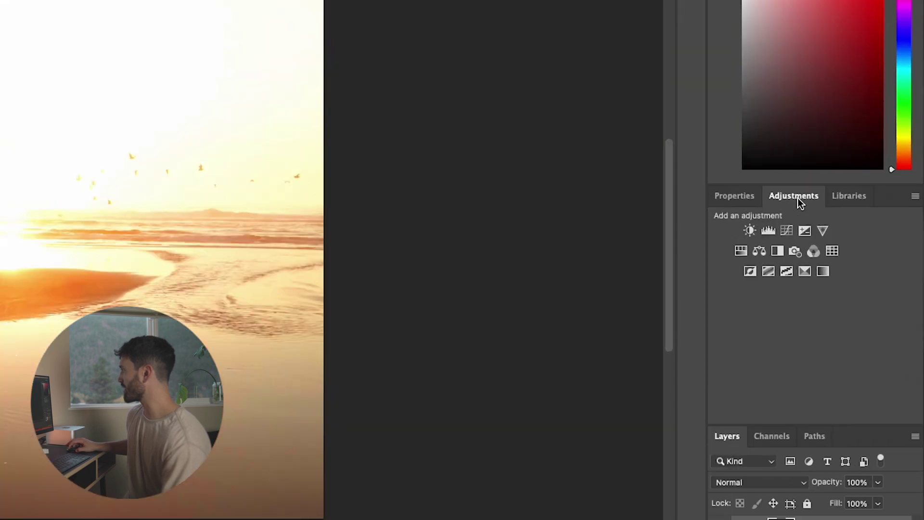
Add a Color Balance layer shifting midtones Red +2, Green +4, Blue +12, then compare before/after
left_click(759, 252)
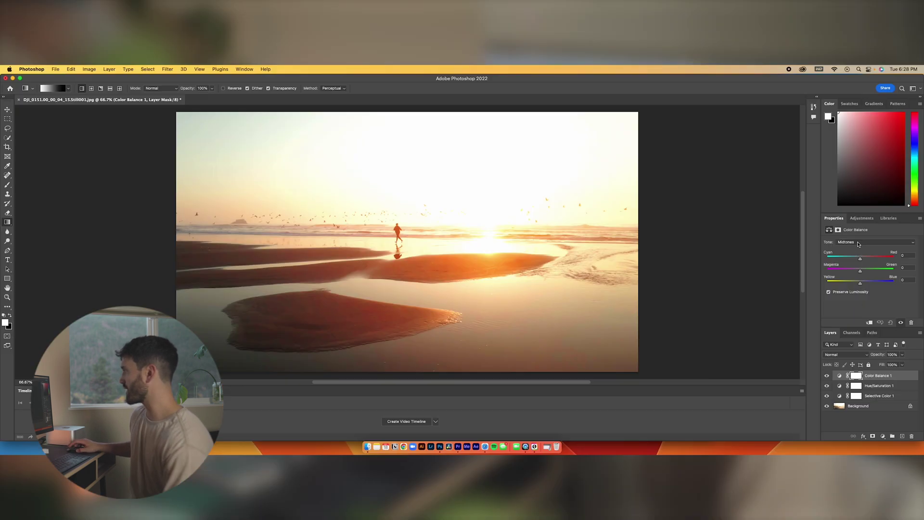
left_click(859, 243)
left_click(855, 242)
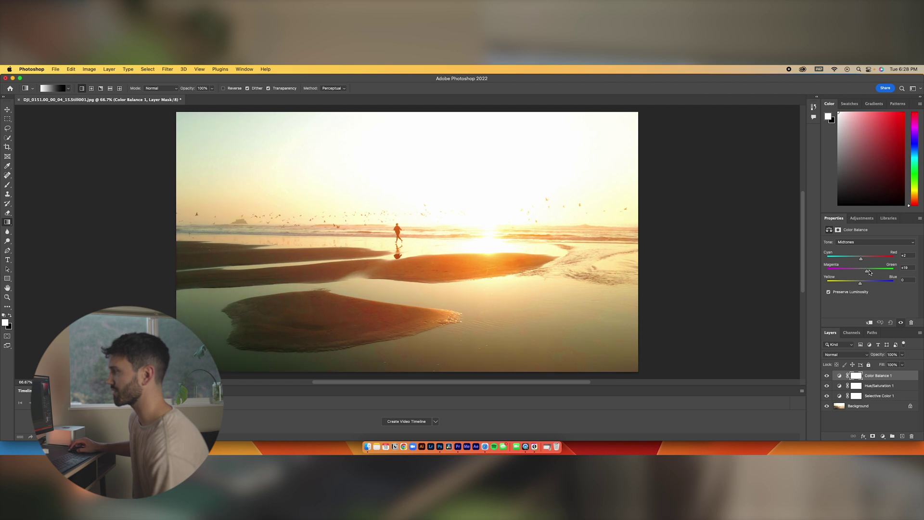
mouse_move(869, 273)
left_mouse_down()
mouse_move(842, 273)
mouse_move(881, 273)
mouse_move(854, 277)
left_mouse_up()
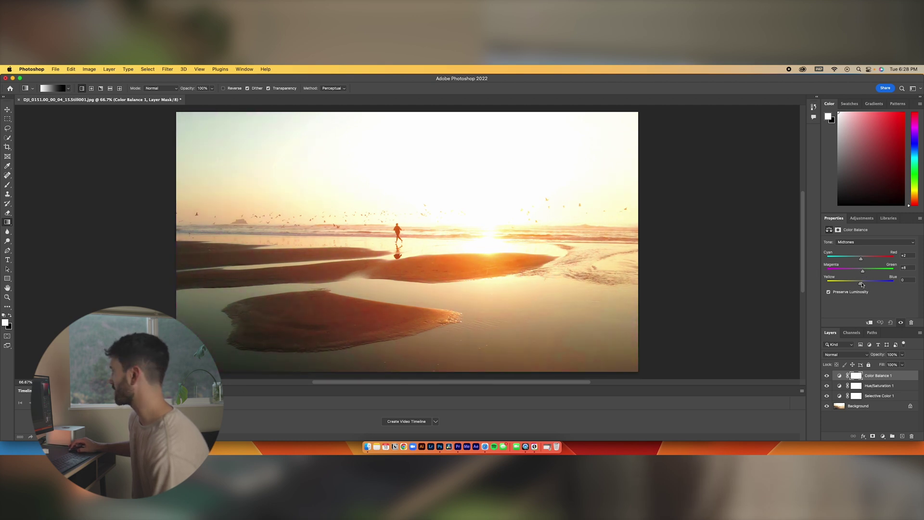
left_click_drag(862, 284, 864, 283)
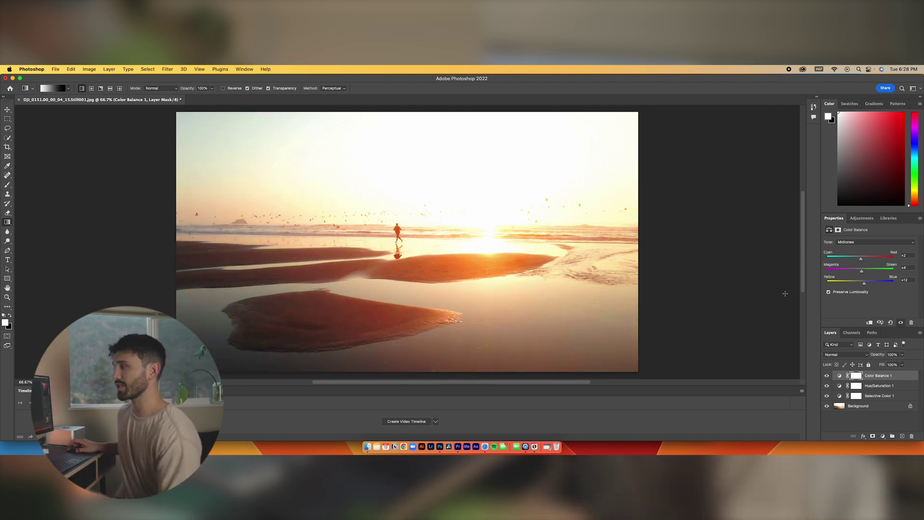
left_click(827, 396)
left_click(827, 396)
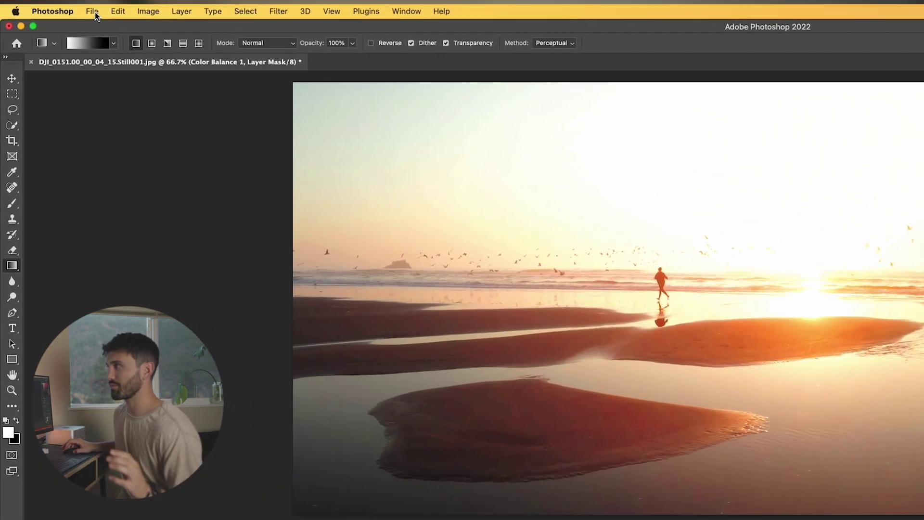
Export the grade via File > Export > Color Lookup Tables as CUBE, named beachrun
left_click(60, 63)
mouse_move(132, 181)
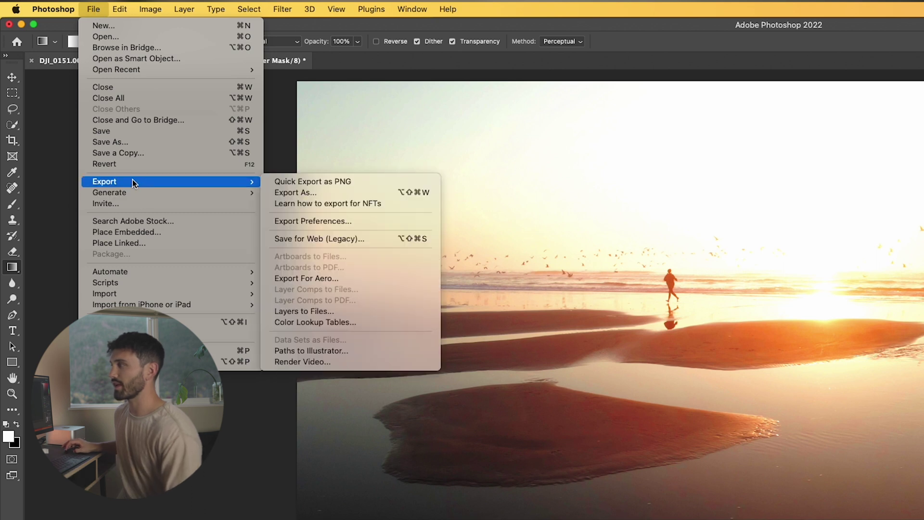
left_click(334, 322)
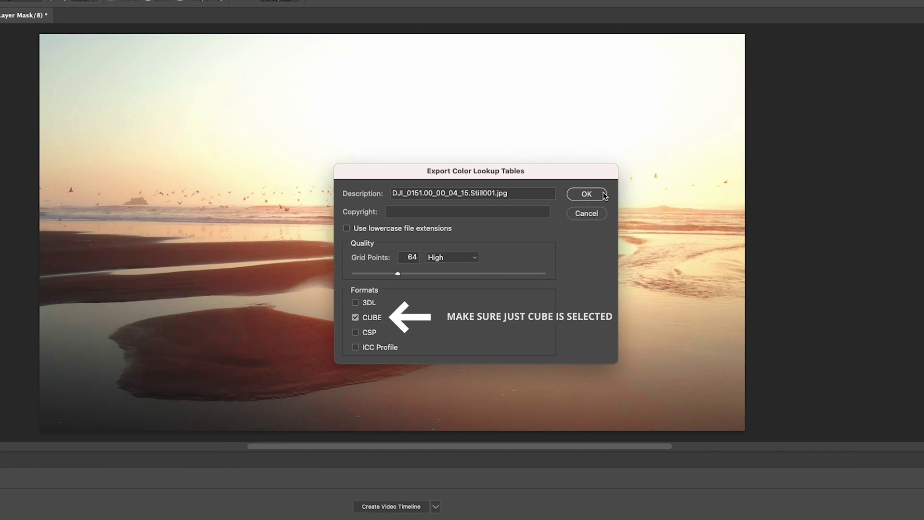
left_click(604, 195)
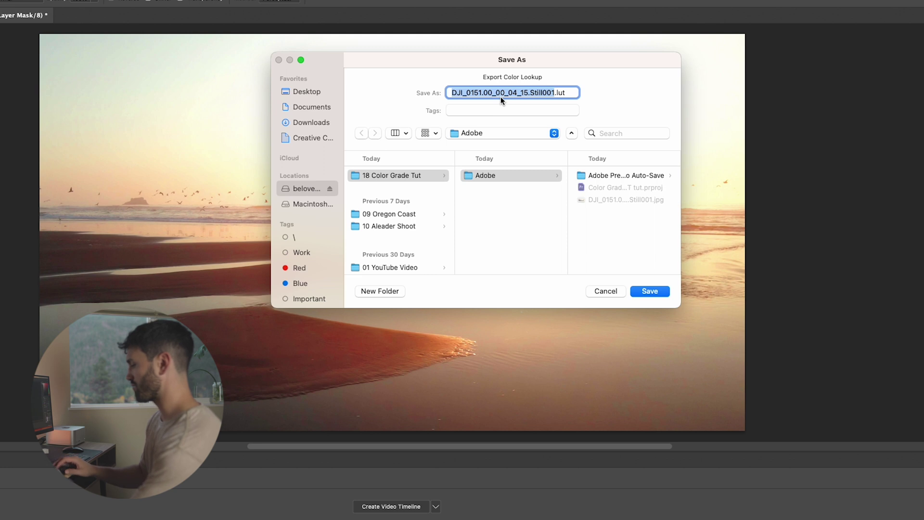
type("beachrun")
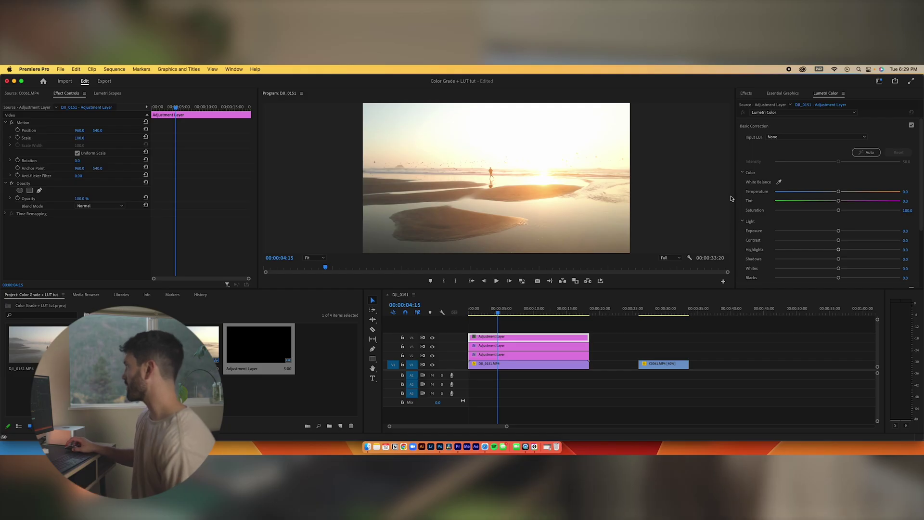
Set Lumetri Input LUT to beachrun.CUBE from 2022 > October > 18 Color Grade Tut > Adobe, then preview the grade
left_click(803, 139)
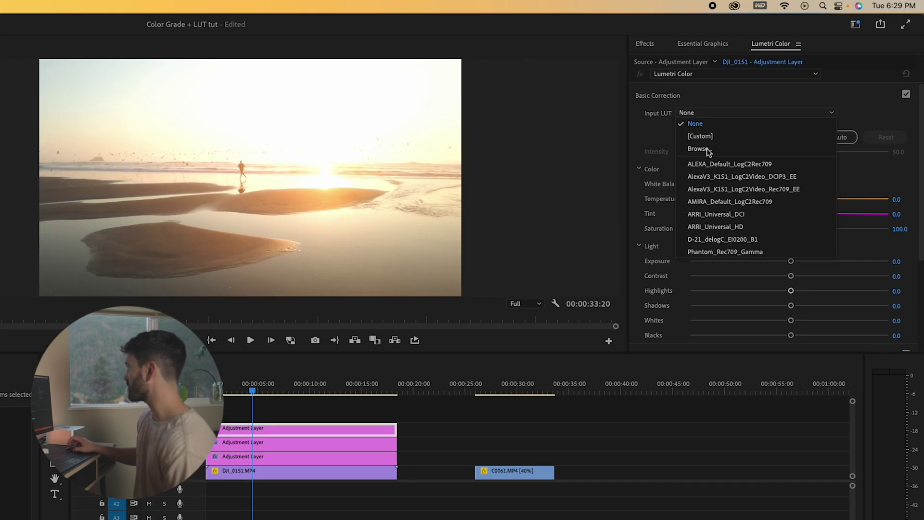
left_click(707, 151)
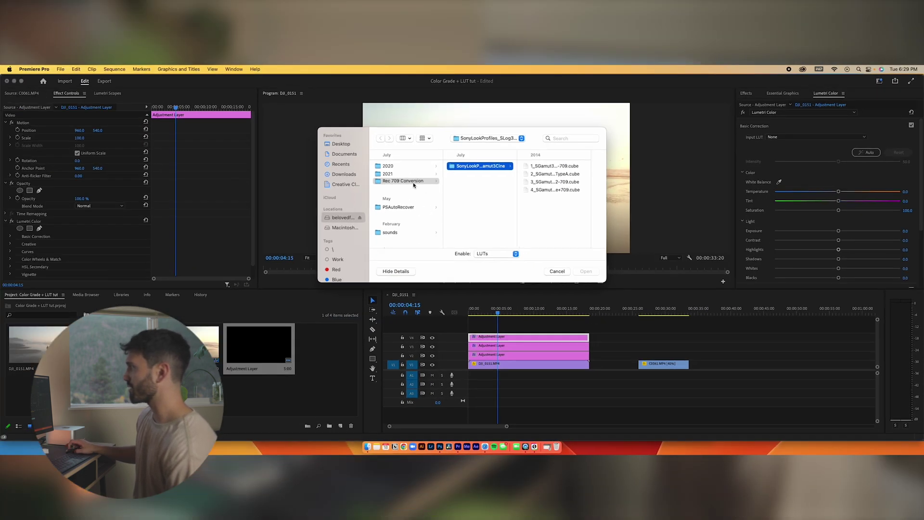
scroll(393, 193, "down", 3)
left_click(392, 216)
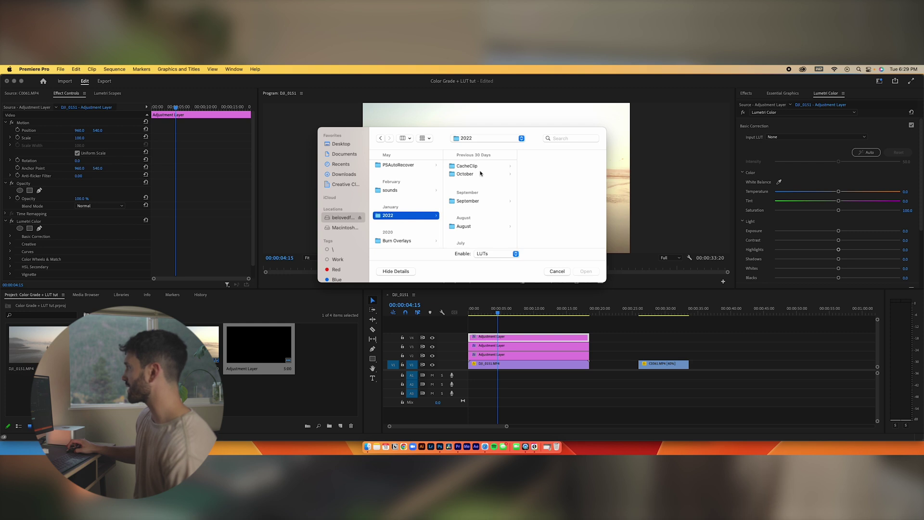
left_click(480, 173)
left_click(568, 167)
left_click(569, 167)
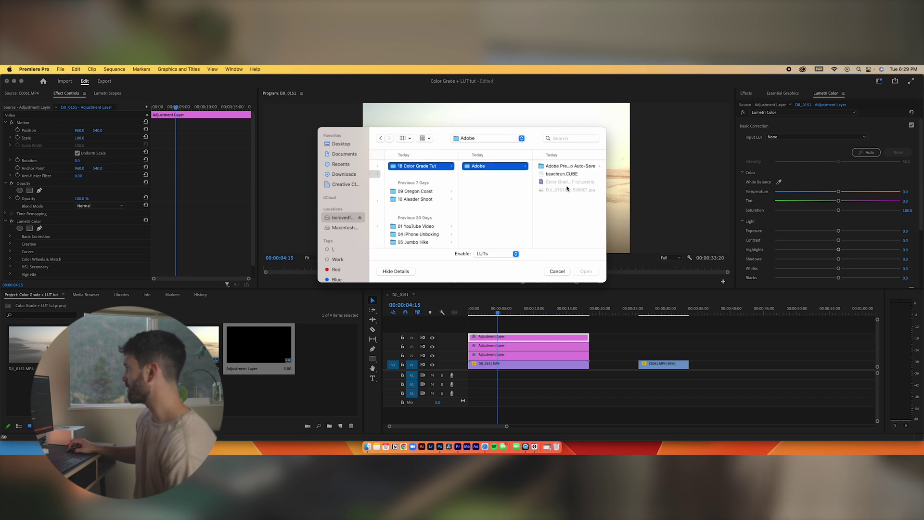
left_click(562, 174)
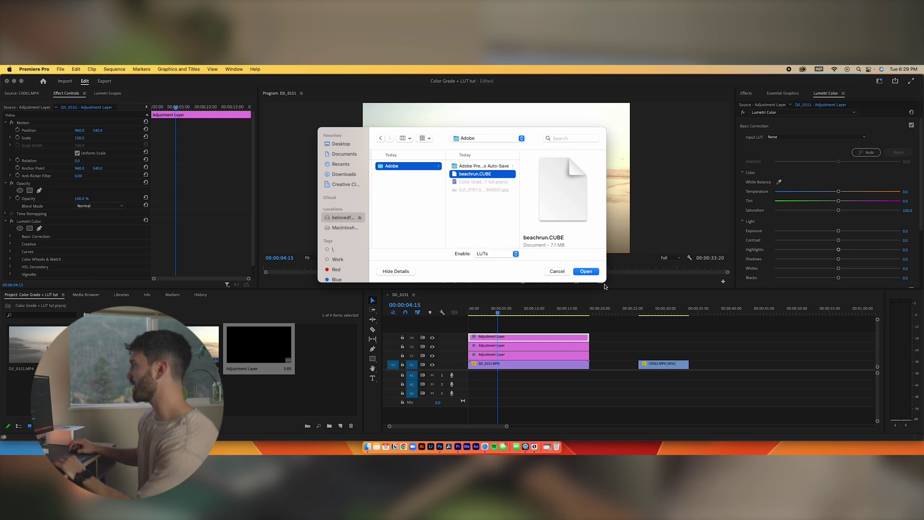
key("Return")
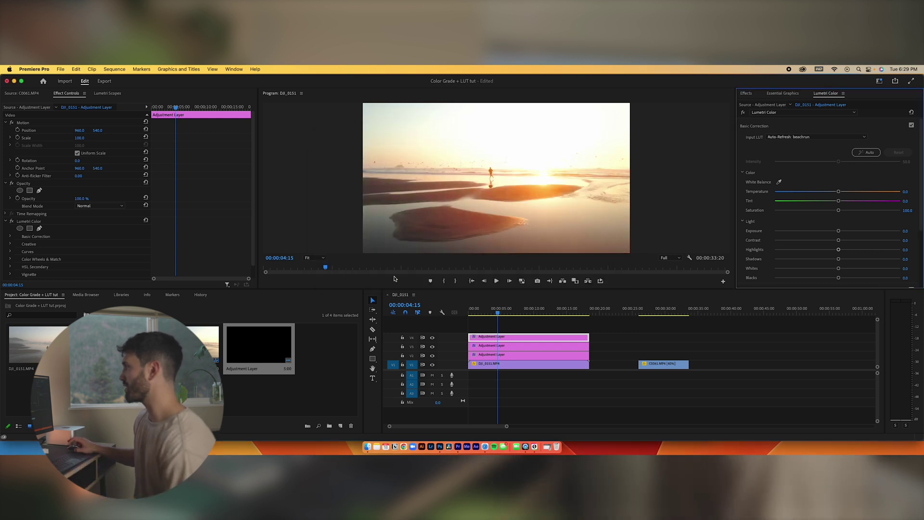
mouse_move(491, 310)
left_mouse_down()
mouse_move(517, 312)
mouse_move(489, 314)
left_mouse_up()
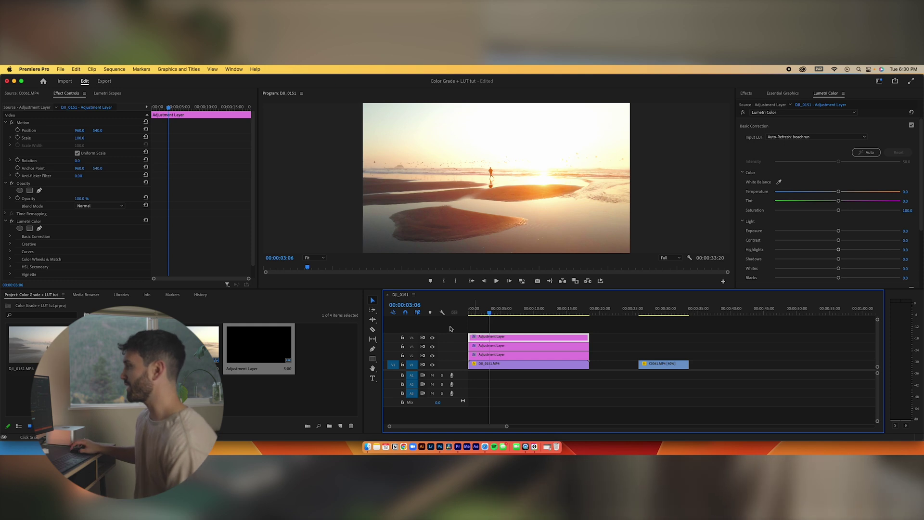
left_click(432, 355)
left_click(433, 347)
left_click(433, 338)
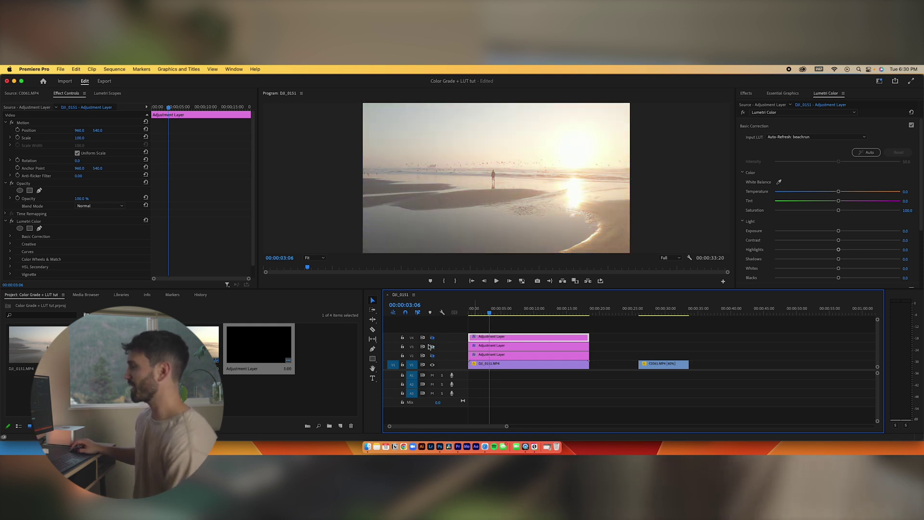
left_click(432, 346)
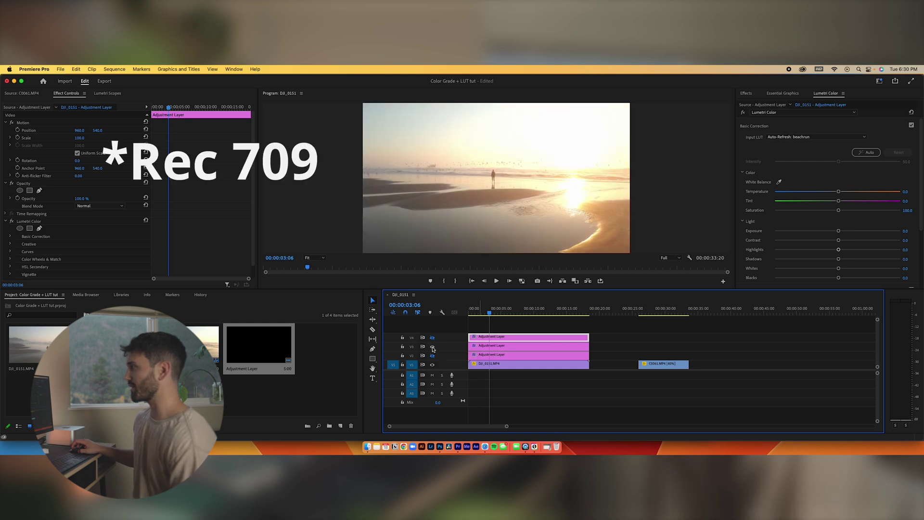
left_click(433, 356)
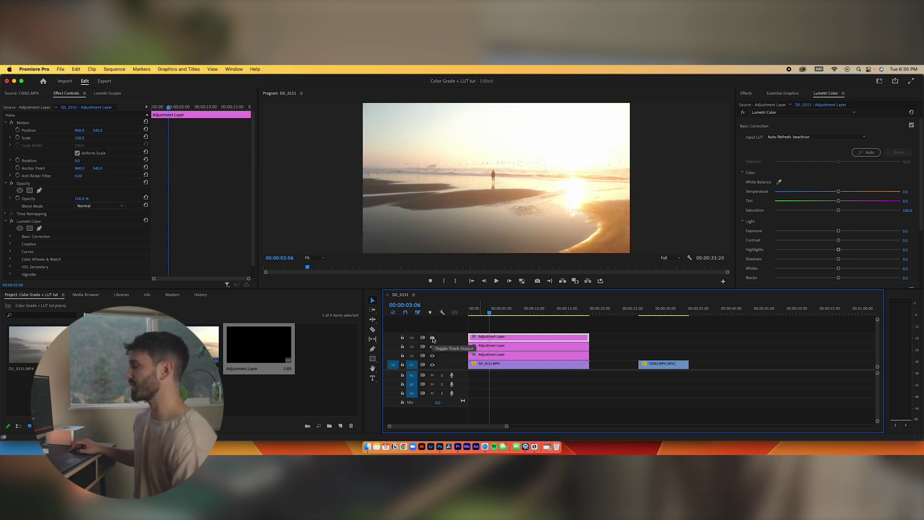
left_click(432, 338)
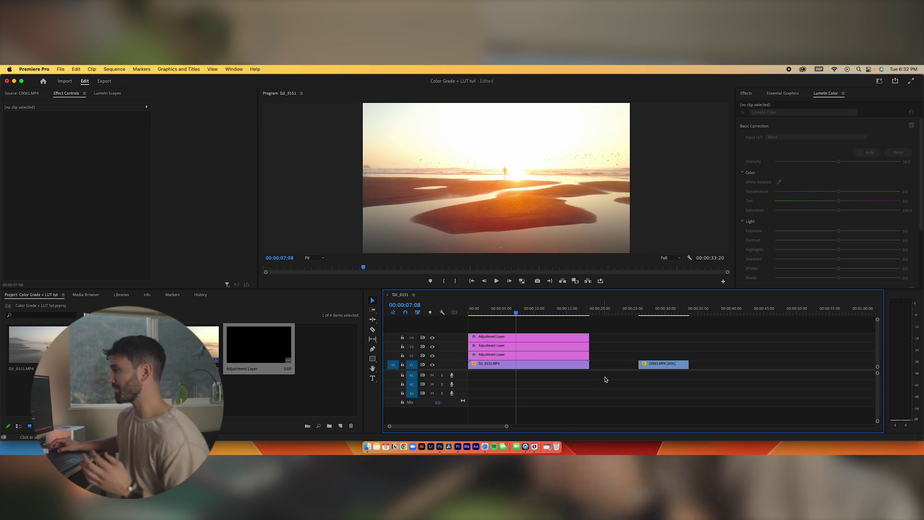
Nest the beach clip and its three adjustment layers into Nested Sequence 02
left_click_drag(570, 321, 584, 380)
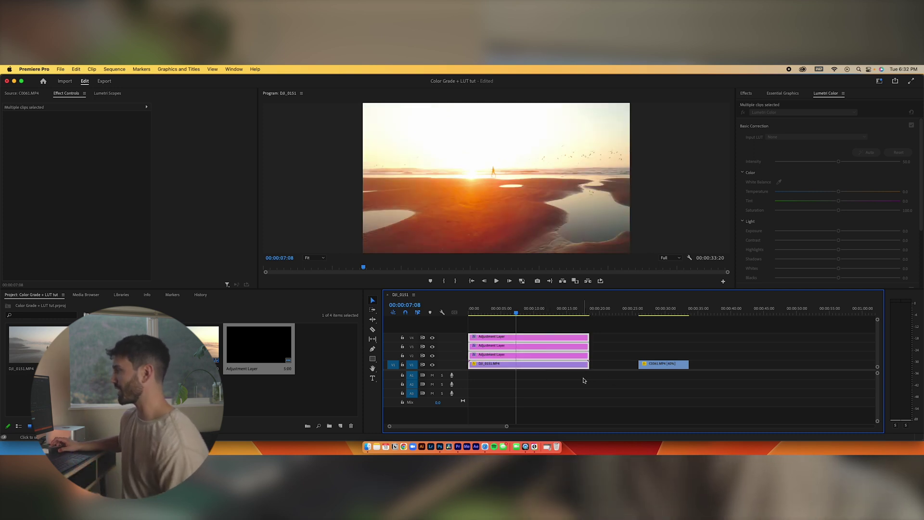
right_click(551, 365)
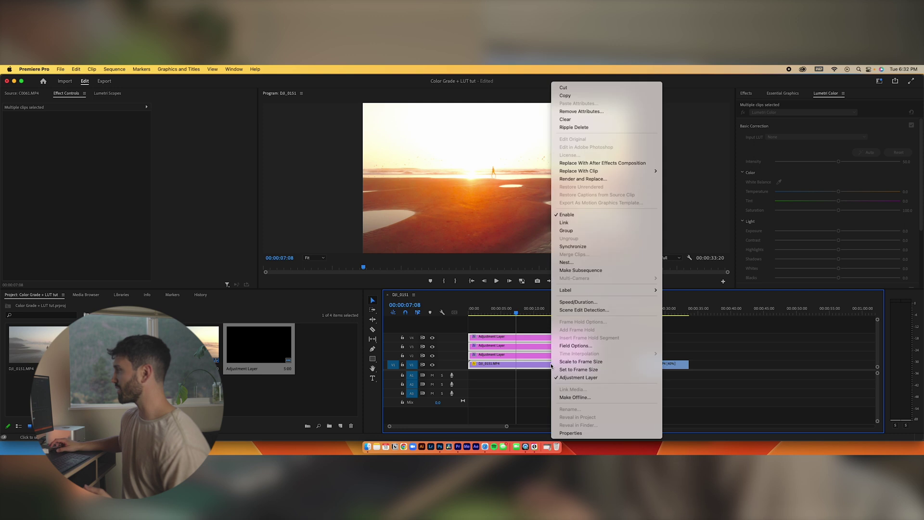
left_click(598, 262)
key("Return")
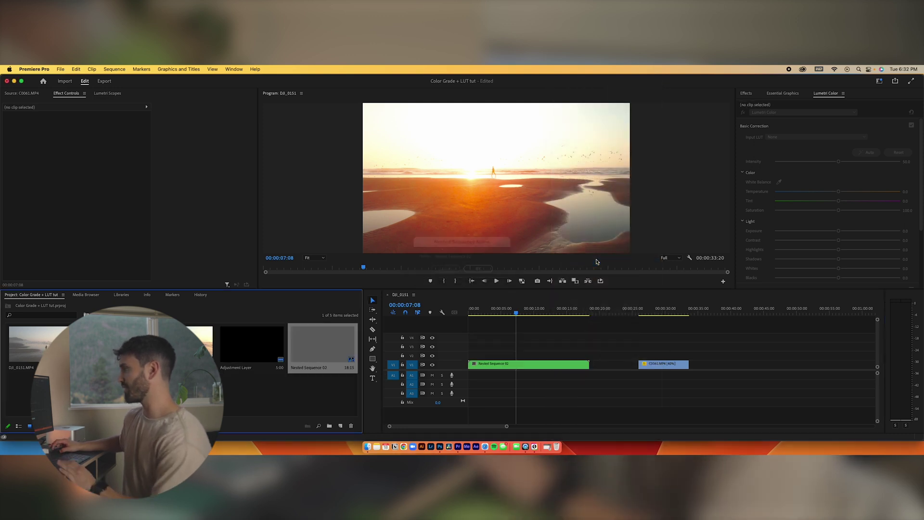
Open Nested Sequence 02 in its own timeline to inspect the clips inside
left_click(526, 366)
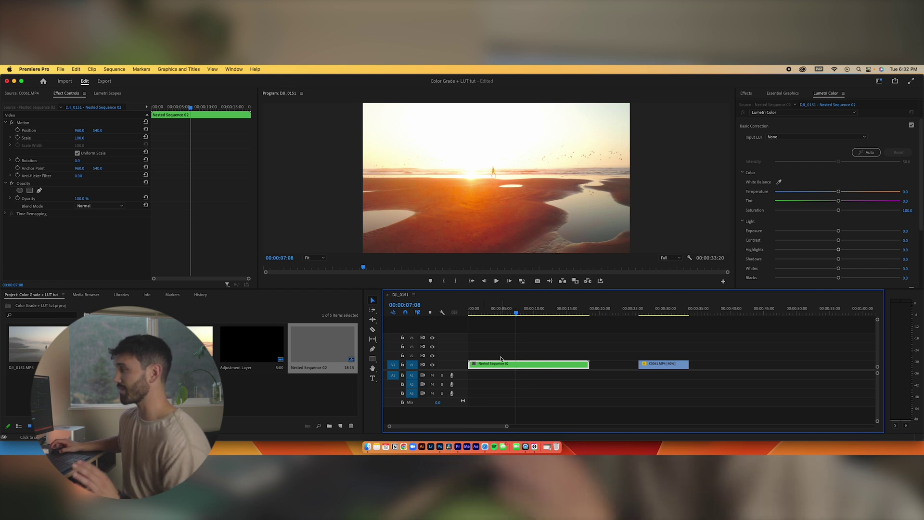
double_click(533, 366)
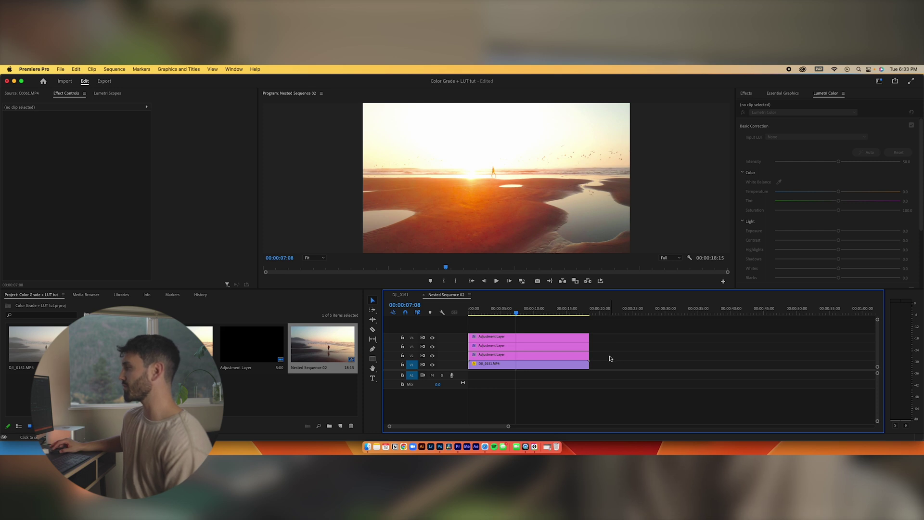
left_click_drag(611, 359, 561, 330)
left_click(666, 367)
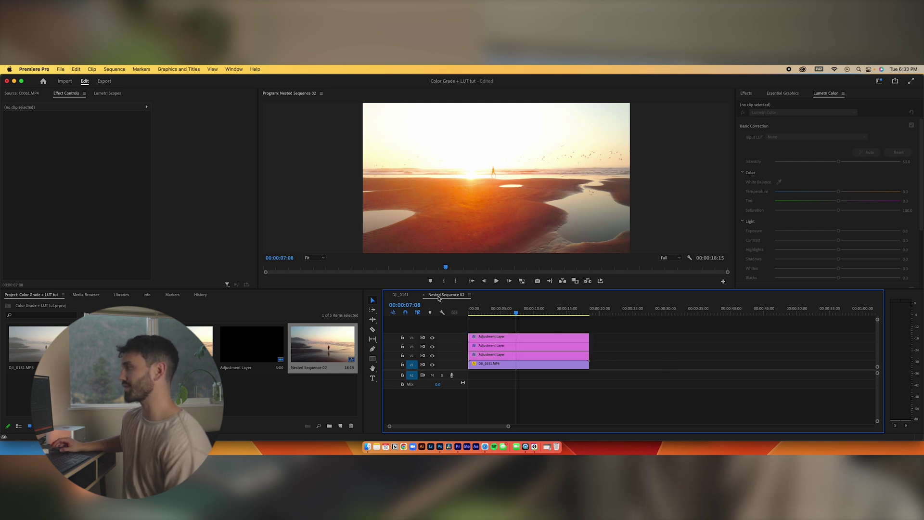